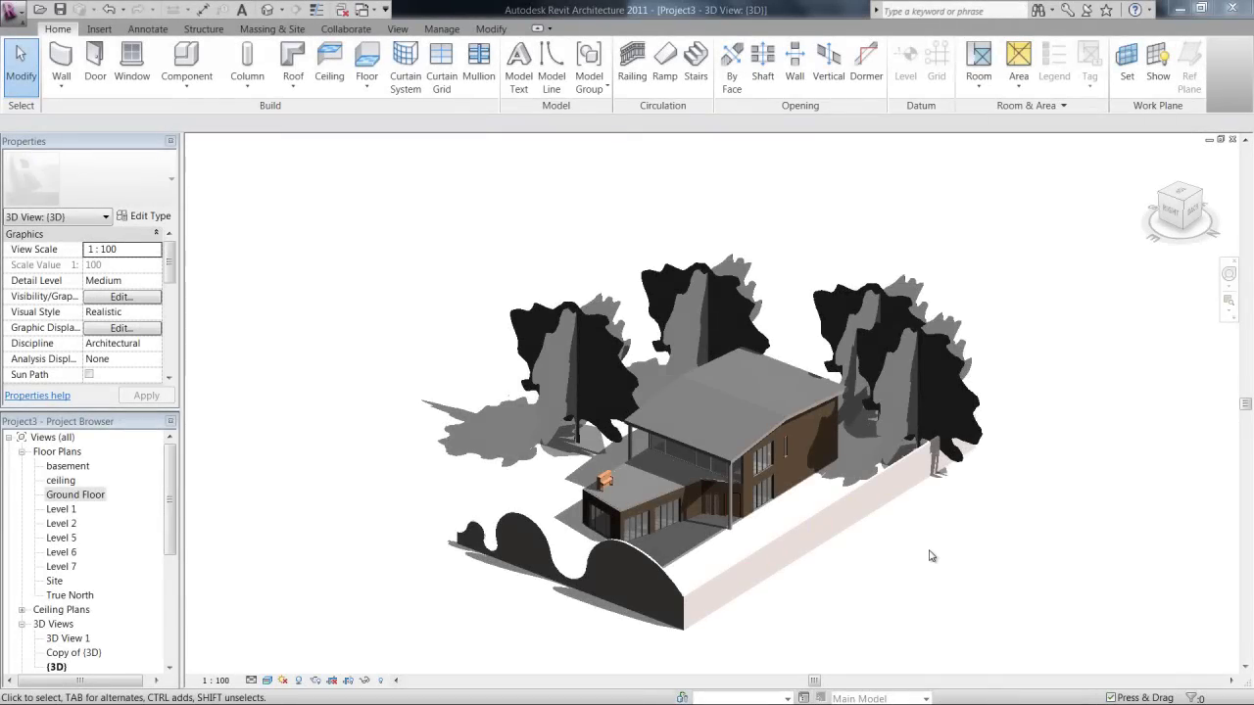
Open the Ground Floor plan from the Project Browser, leaving the 3D house view
{"action": "left_click", "coordinate": [270, 306]}
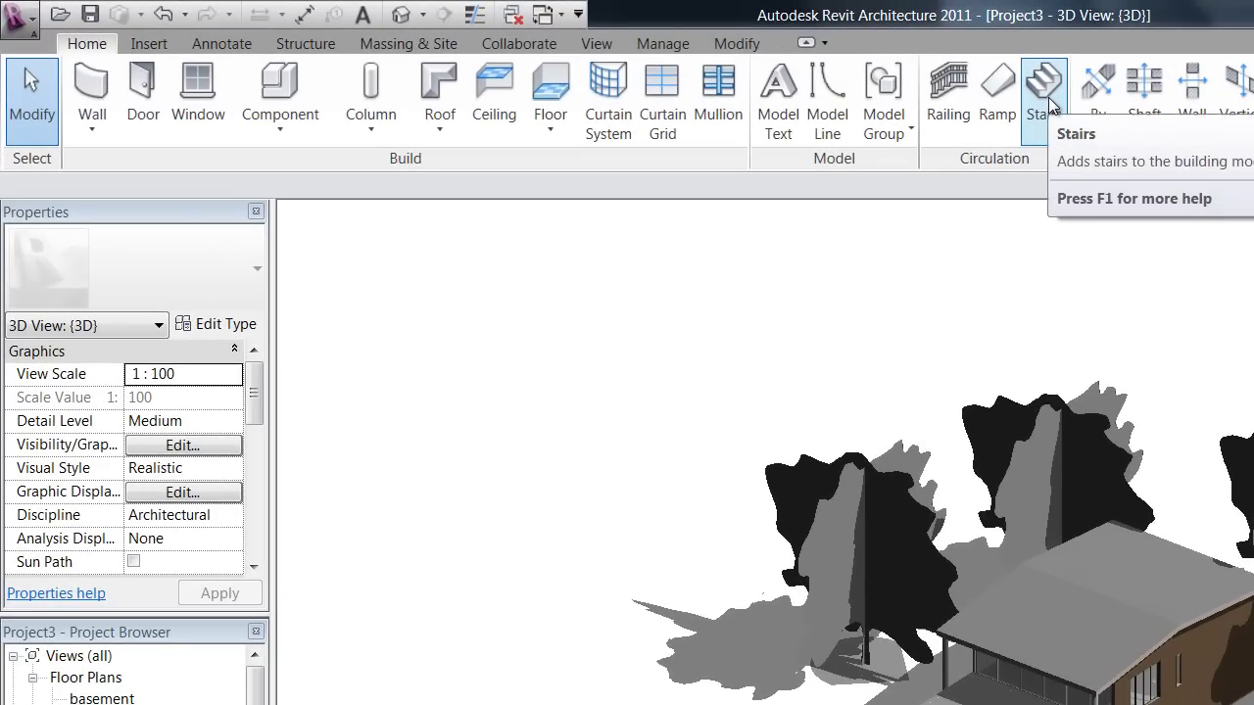
{"action": "double_click", "coordinate": [76, 495]}
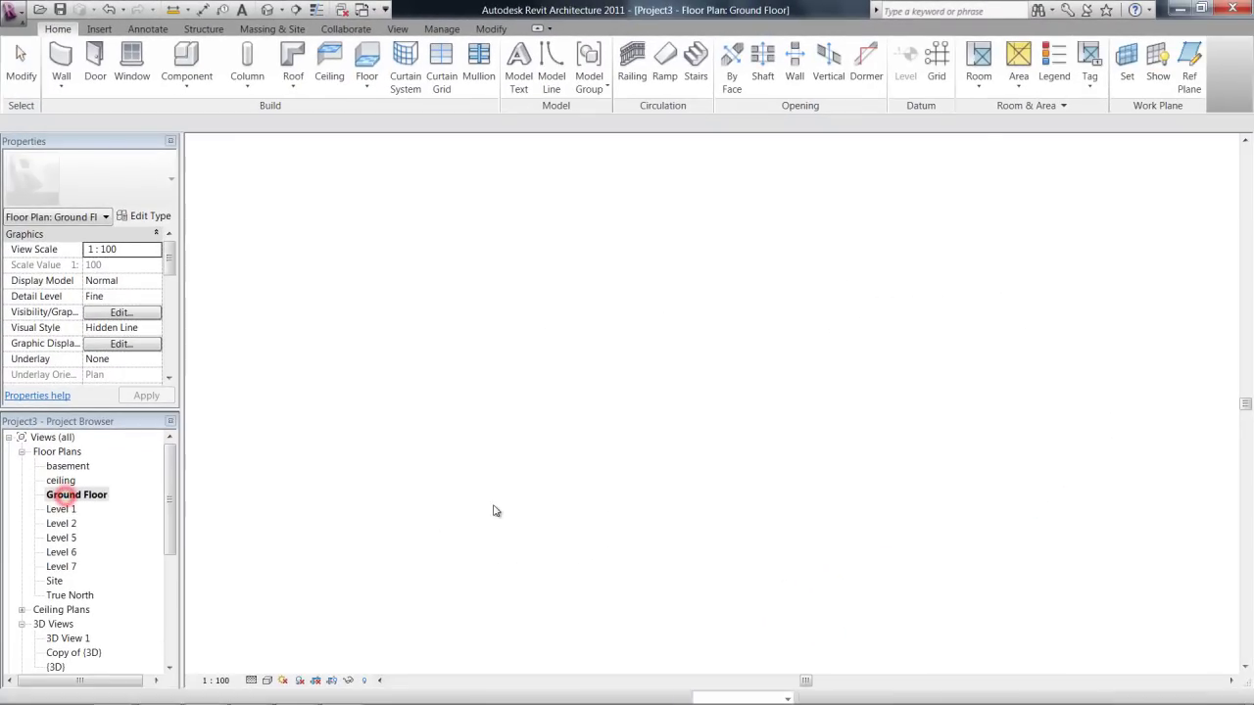
Shorten the angled Double brick - 270 wall beside the piers so that stretch is open
{"action": "scroll", "coordinate": [558, 441], "scroll_direction": "down", "scroll_amount": 2}
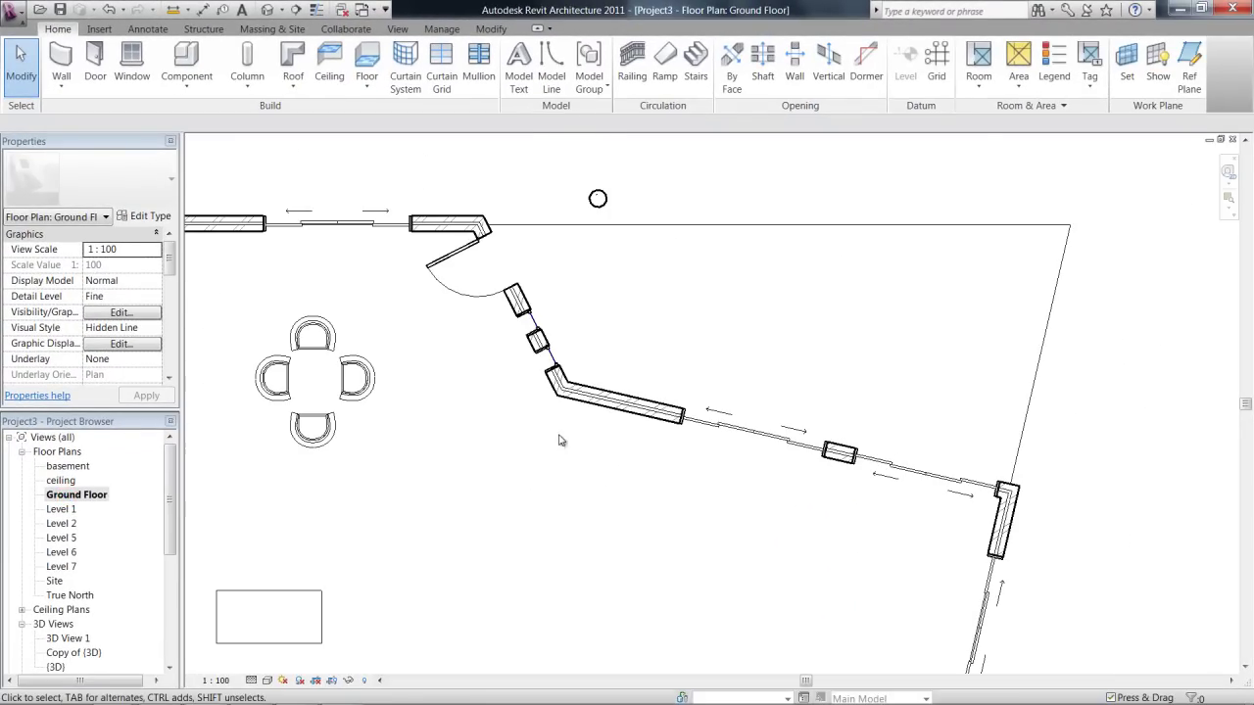
{"action": "key", "text": "Tab"}
{"action": "left_click", "coordinate": [653, 401]}
{"action": "scroll", "coordinate": [663, 353], "scroll_direction": "up", "scroll_amount": 1}
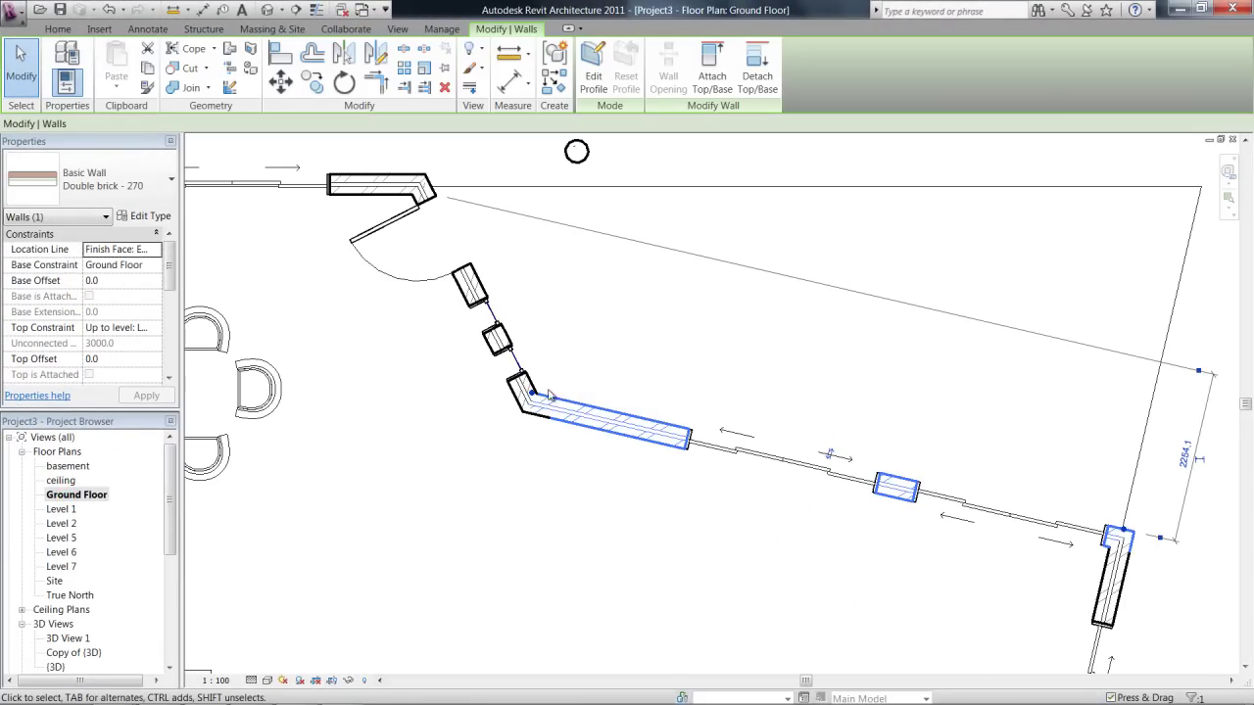
{"action": "left_click_drag", "start_coordinate": [532, 396], "coordinate": [684, 432]}
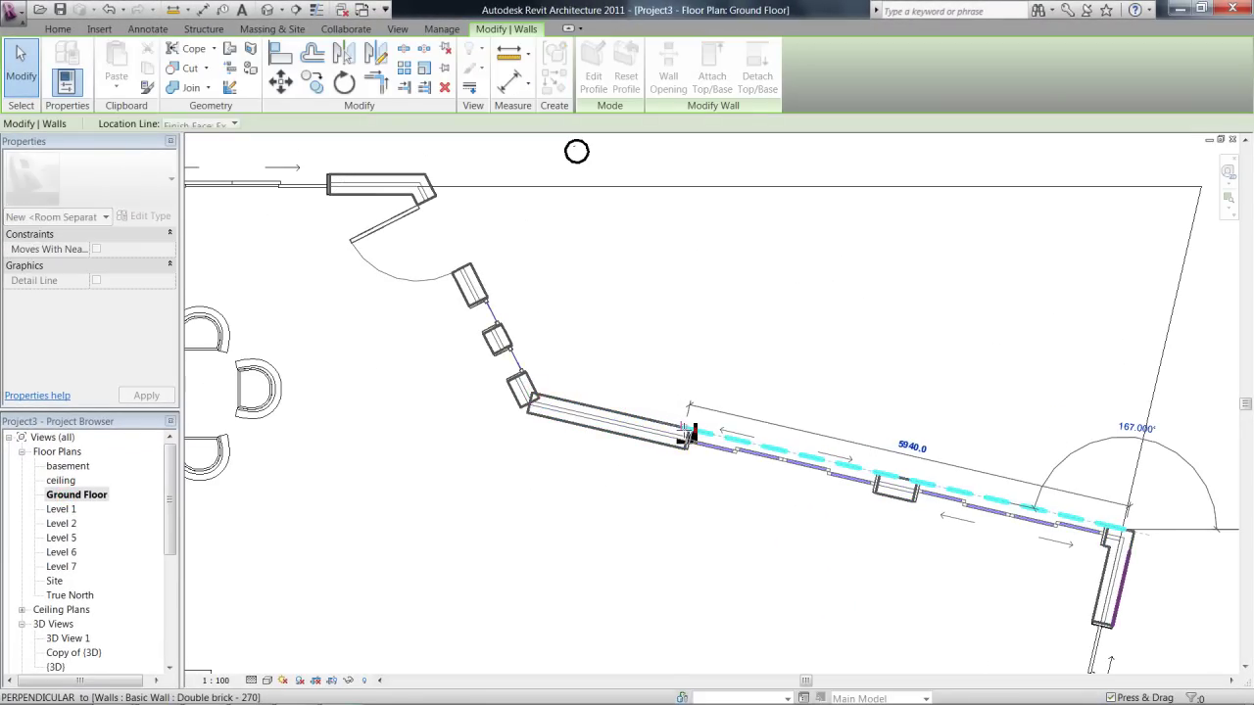
{"action": "left_click", "coordinate": [839, 369]}
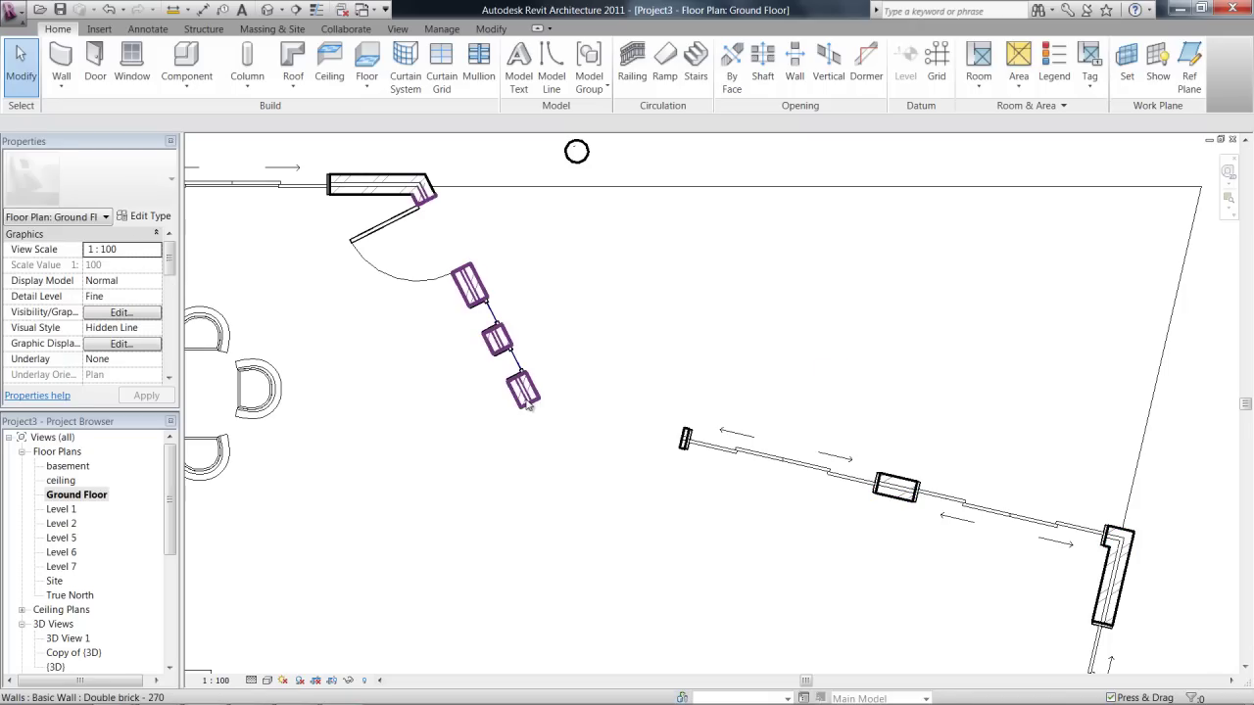
Start a new stair with base level Ground Floor and top level Level 1
{"action": "left_click", "coordinate": [701, 59]}
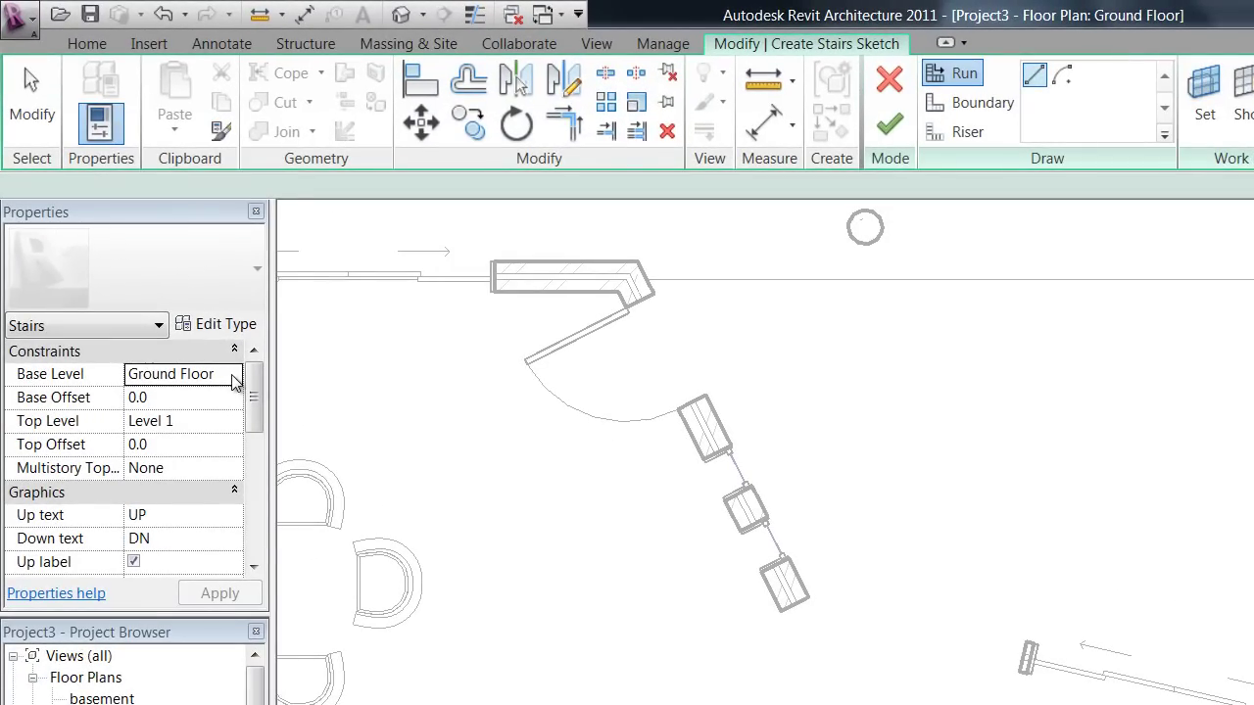
{"action": "left_click", "coordinate": [234, 375]}
{"action": "left_click", "coordinate": [234, 376]}
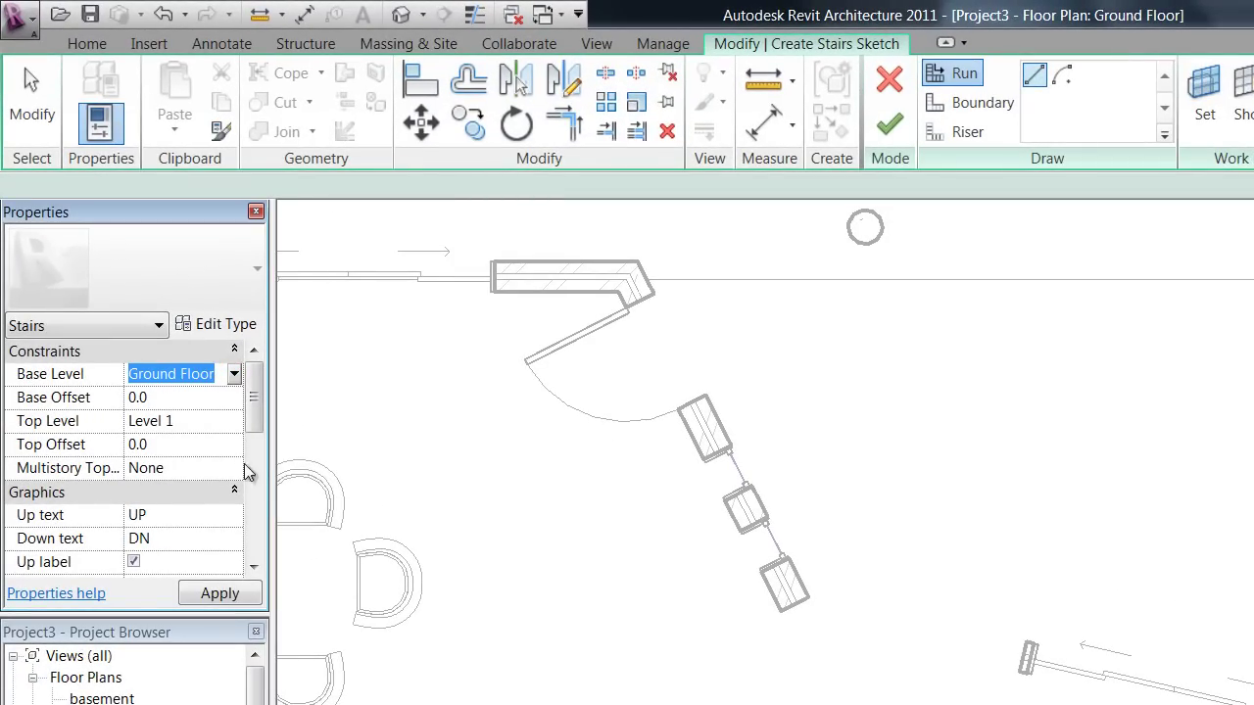
{"action": "left_click", "coordinate": [234, 421]}
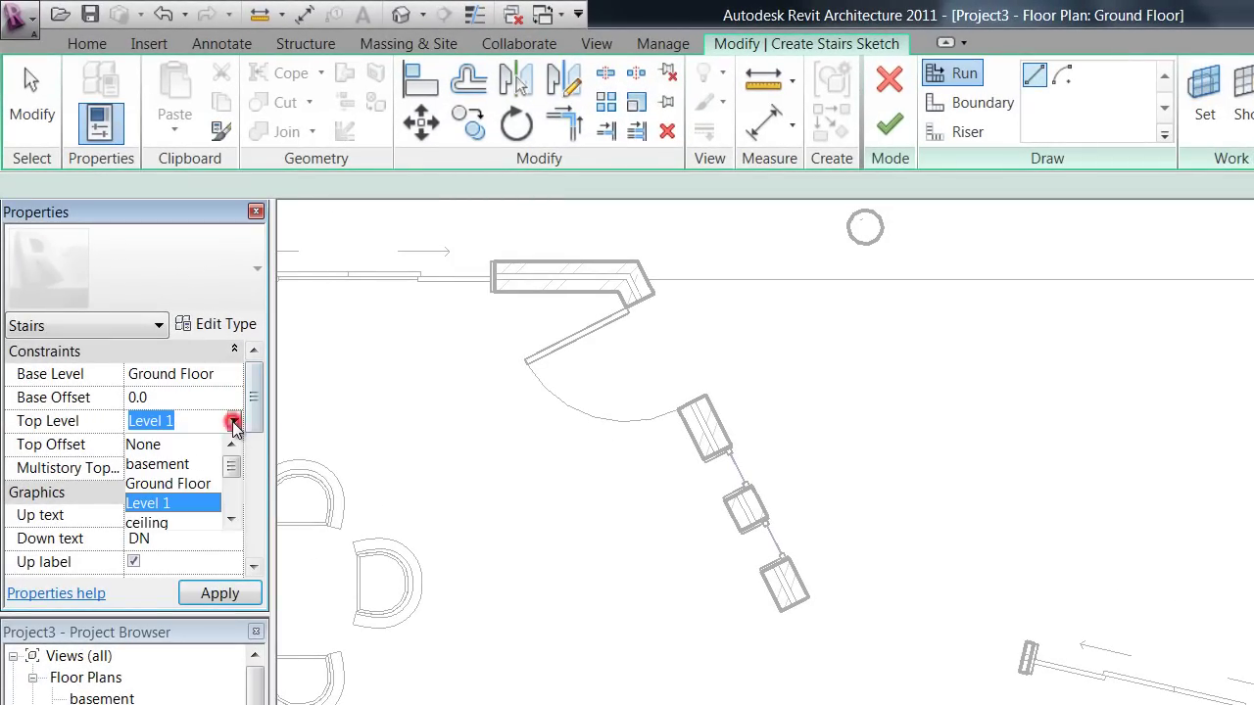
{"action": "left_click", "coordinate": [234, 421]}
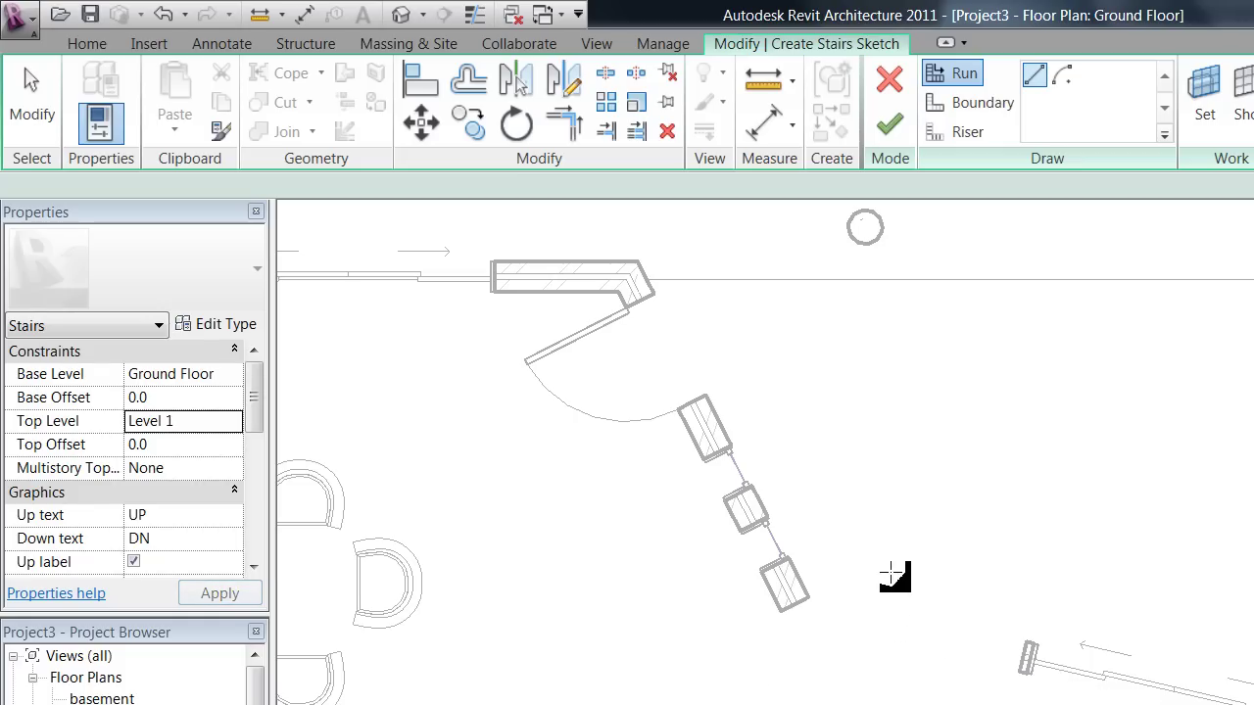
Sketch two side-by-side runs of 8 risers each with a landing between them
{"action": "left_click", "coordinate": [849, 605]}
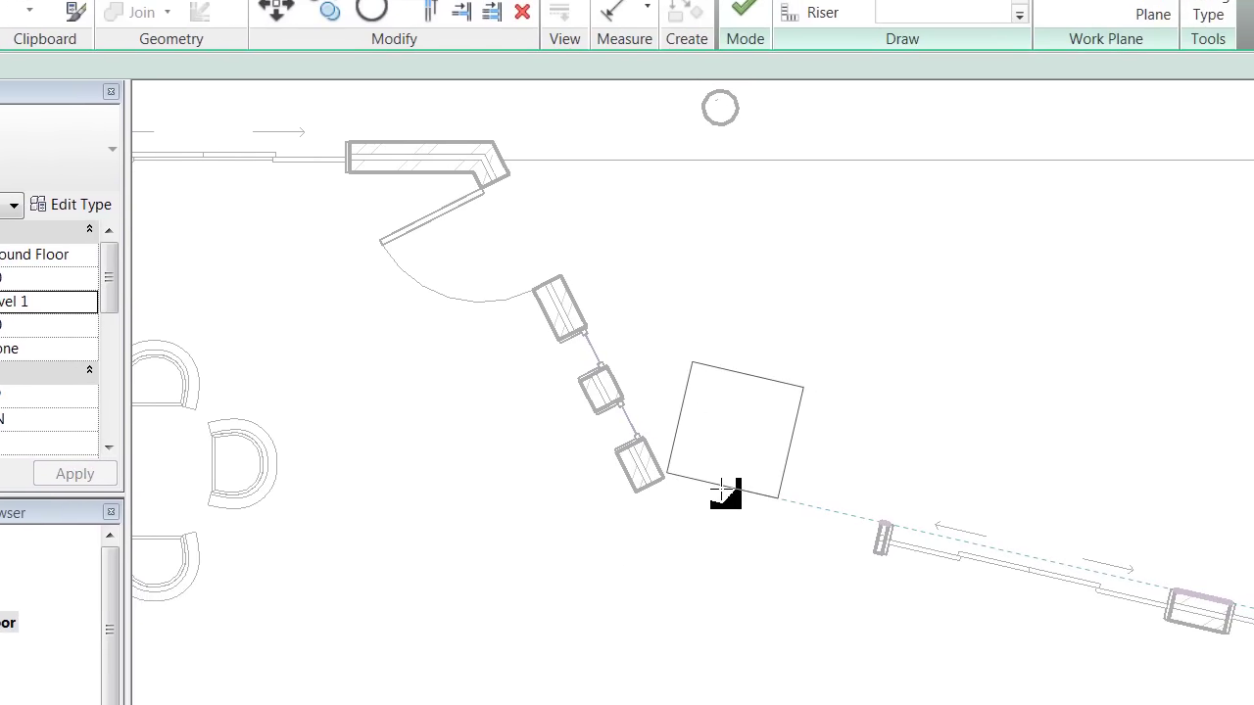
{"action": "left_click", "coordinate": [724, 493]}
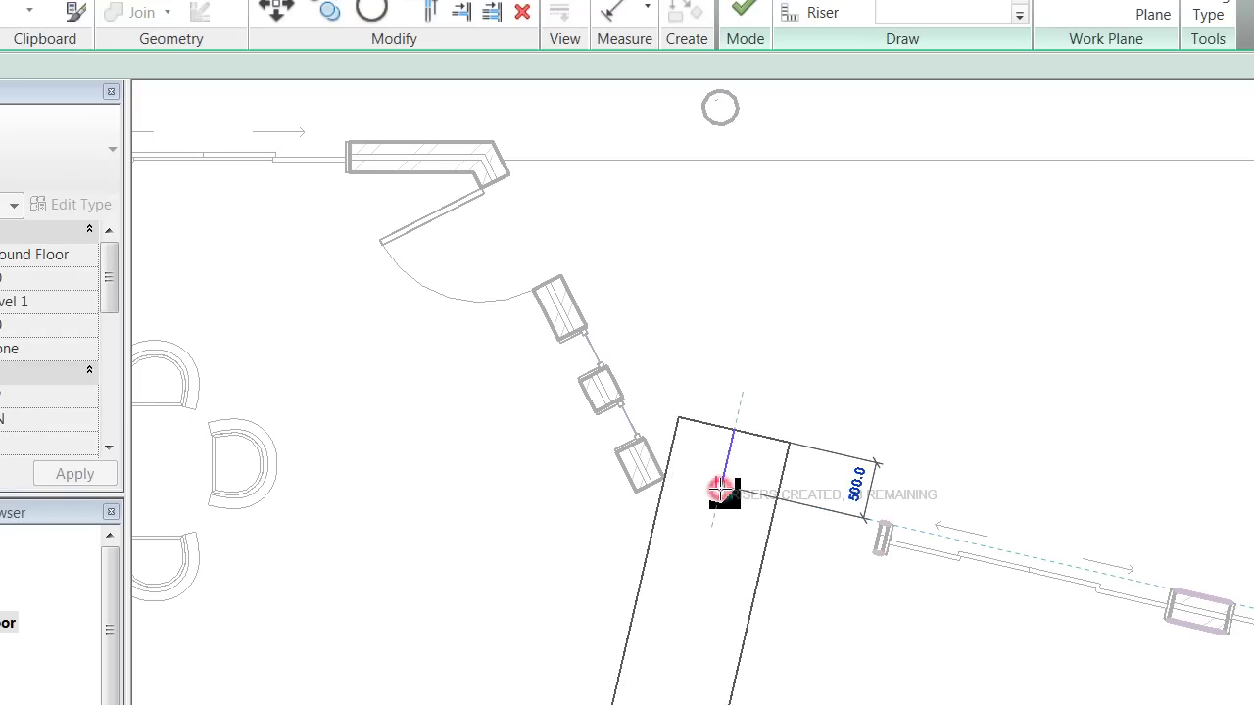
{"action": "middle_click_drag", "start_coordinate": [735, 395], "coordinate": [733, 448]}
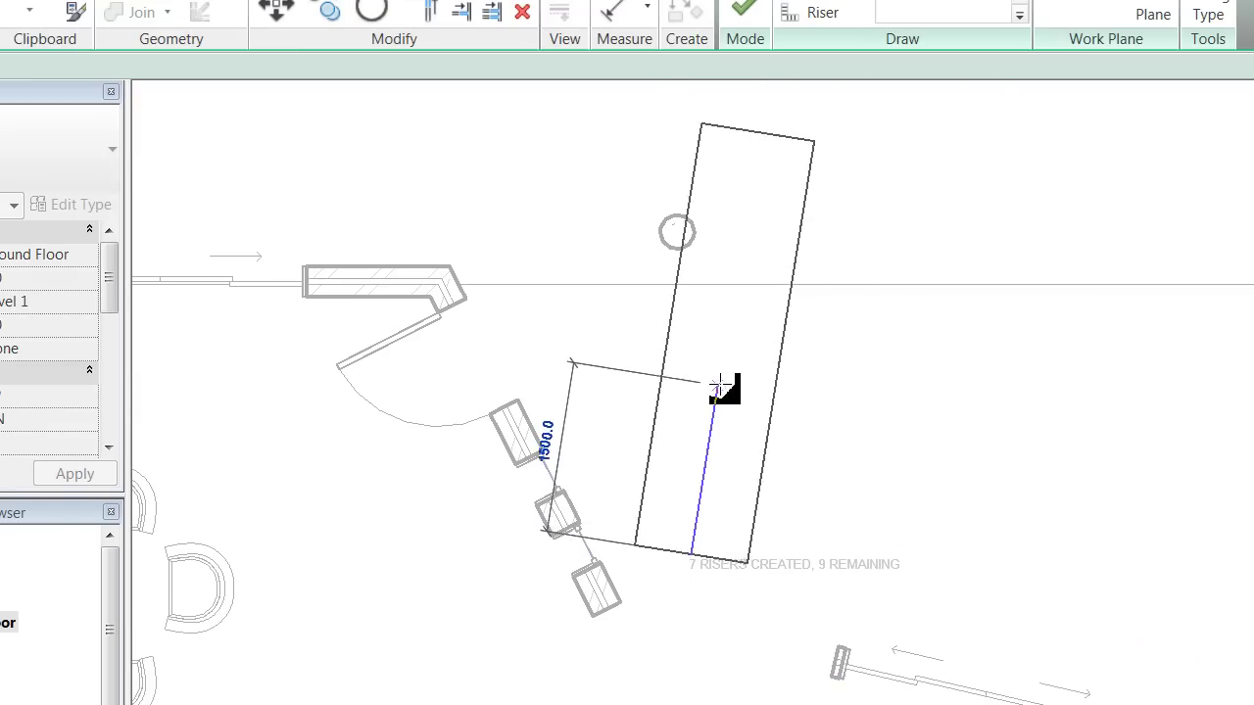
{"action": "middle_click_drag", "start_coordinate": [739, 359], "coordinate": [611, 313]}
{"action": "scroll", "coordinate": [624, 260], "scroll_direction": "up", "scroll_amount": 3}
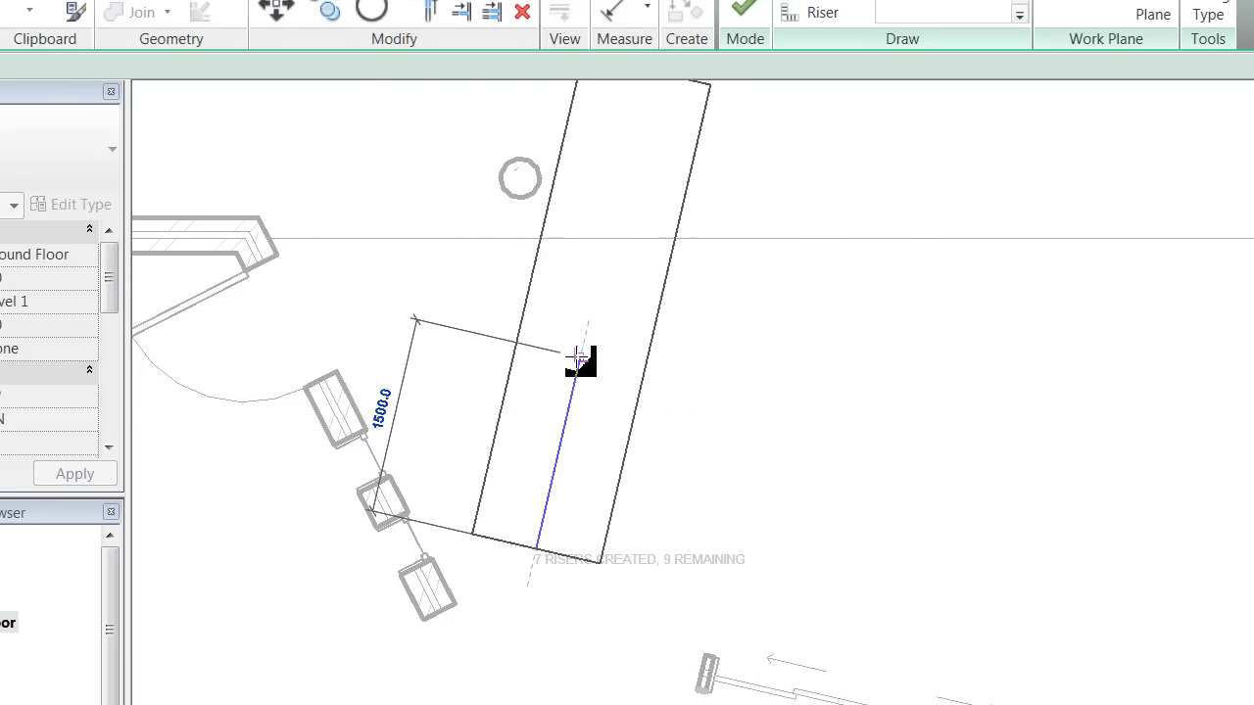
{"action": "scroll", "coordinate": [579, 353], "scroll_direction": "up", "scroll_amount": 1}
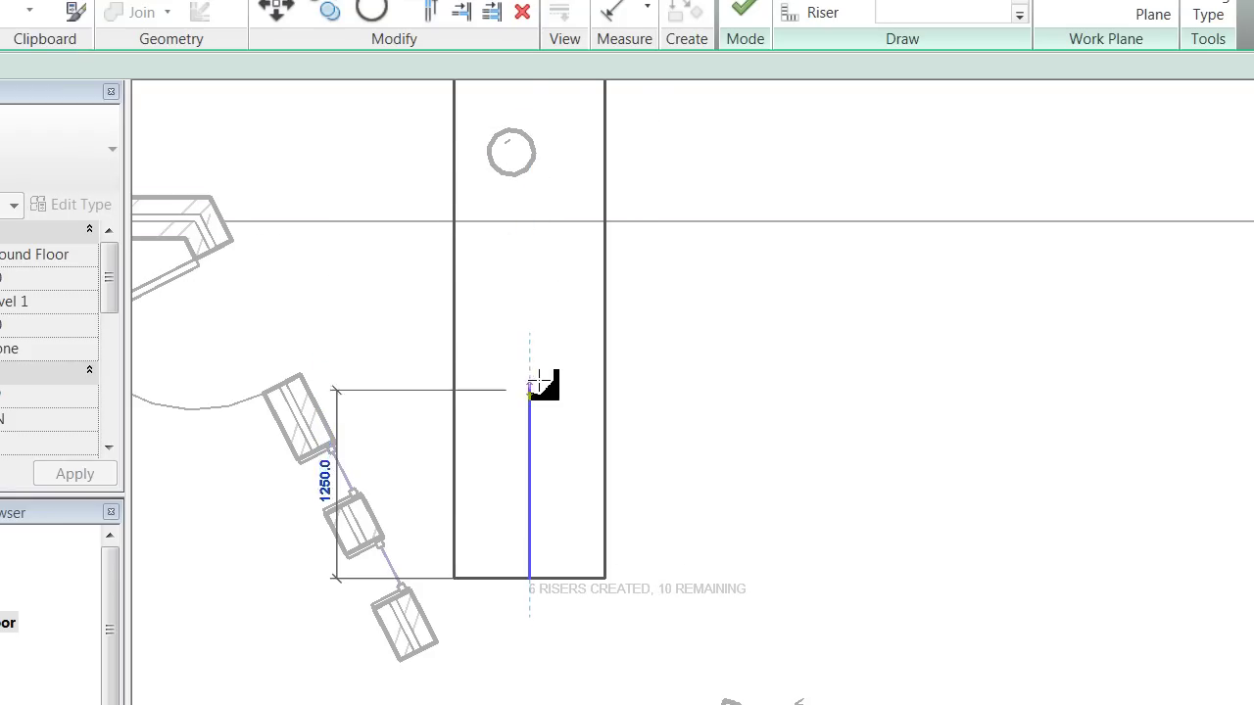
{"action": "left_click", "coordinate": [563, 448]}
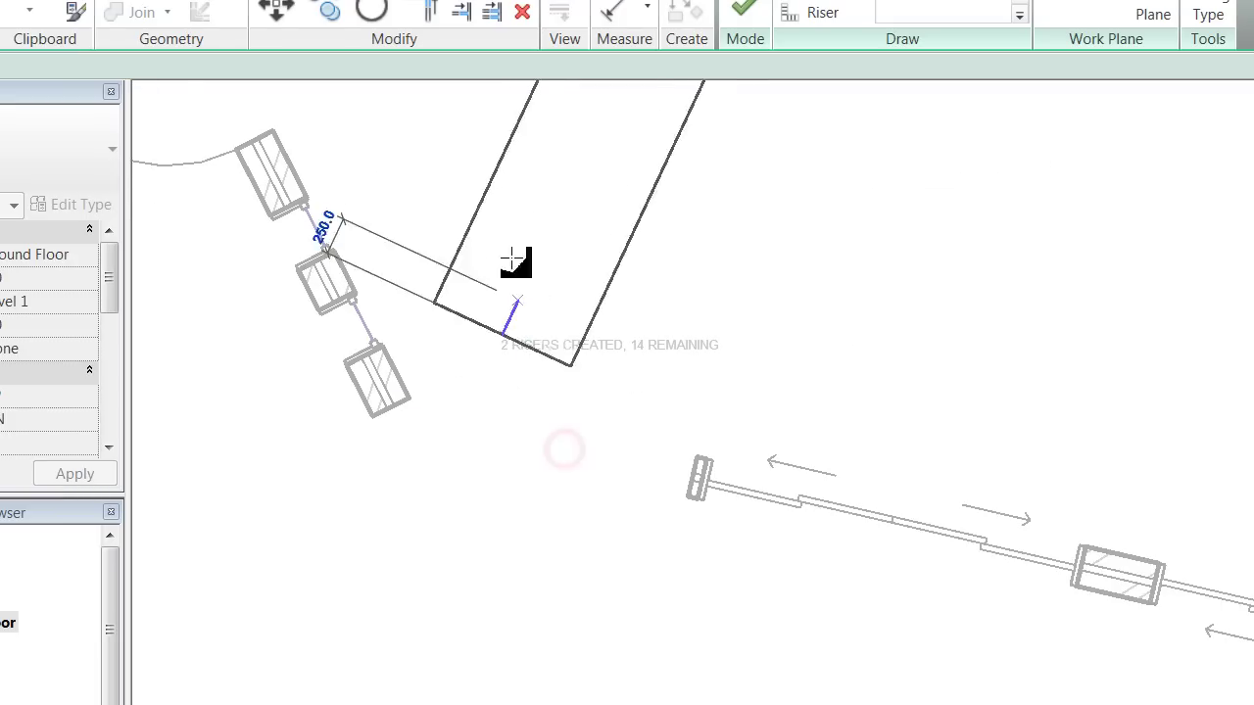
{"action": "middle_click_drag", "start_coordinate": [515, 259], "coordinate": [521, 407]}
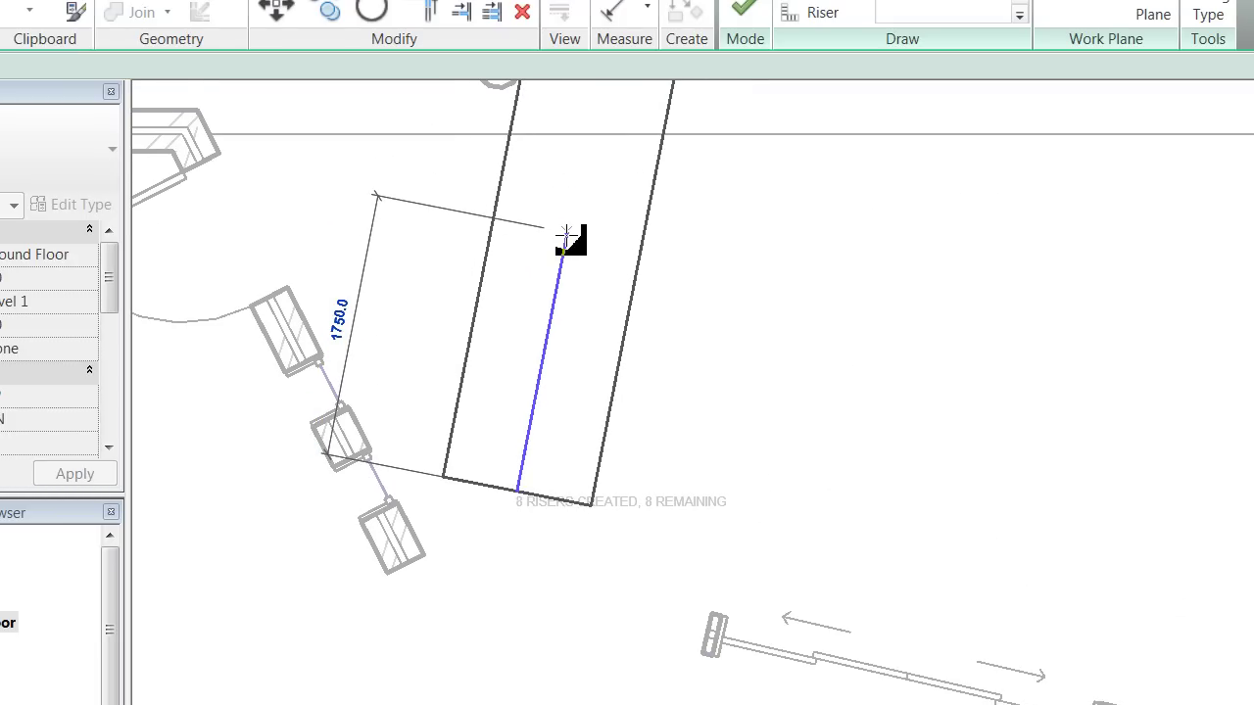
{"action": "left_click", "coordinate": [566, 235]}
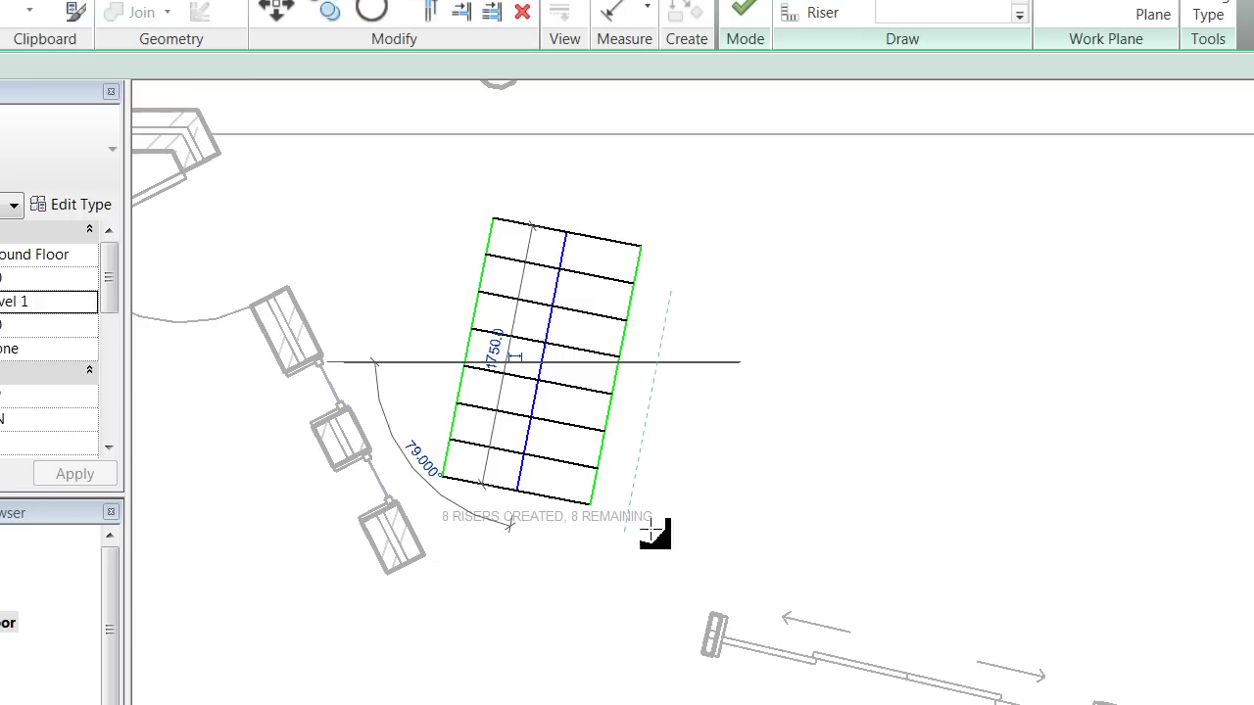
{"action": "left_click", "coordinate": [743, 266]}
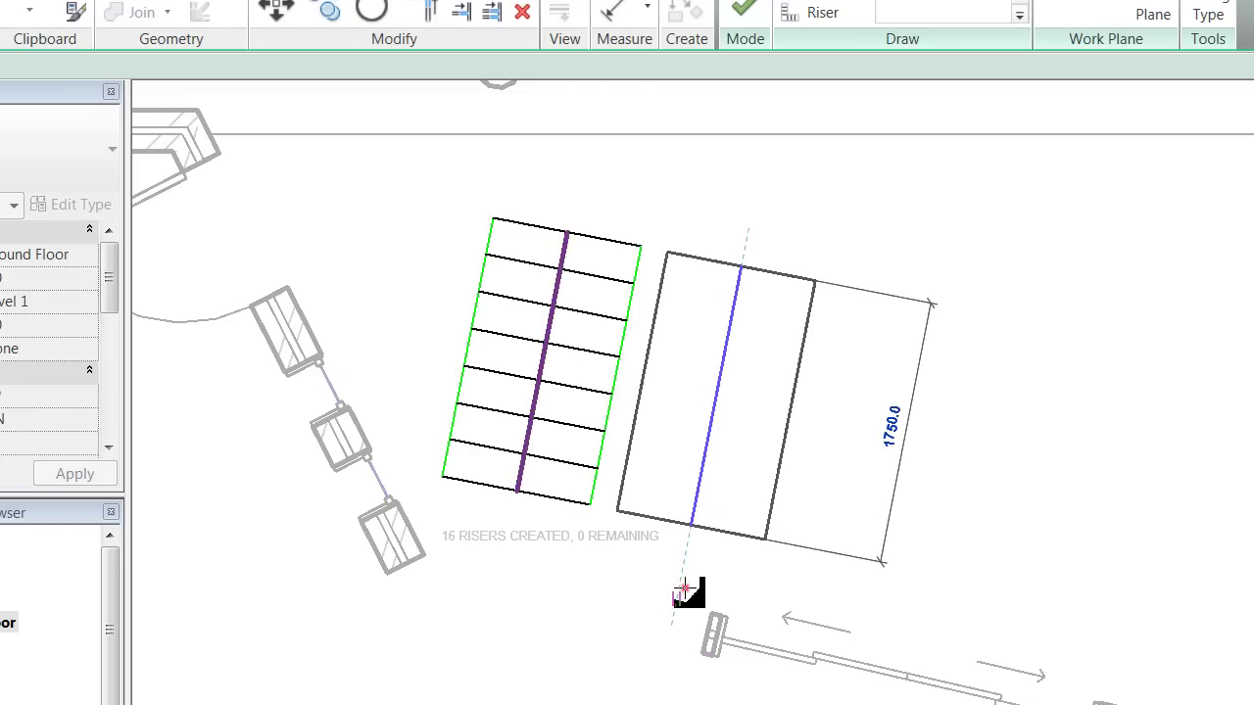
{"action": "left_click", "coordinate": [685, 589]}
Move the stair sketch down and left and pull the landing's top boundary up
{"action": "scroll", "coordinate": [1039, 303], "scroll_direction": "down", "scroll_amount": 2}
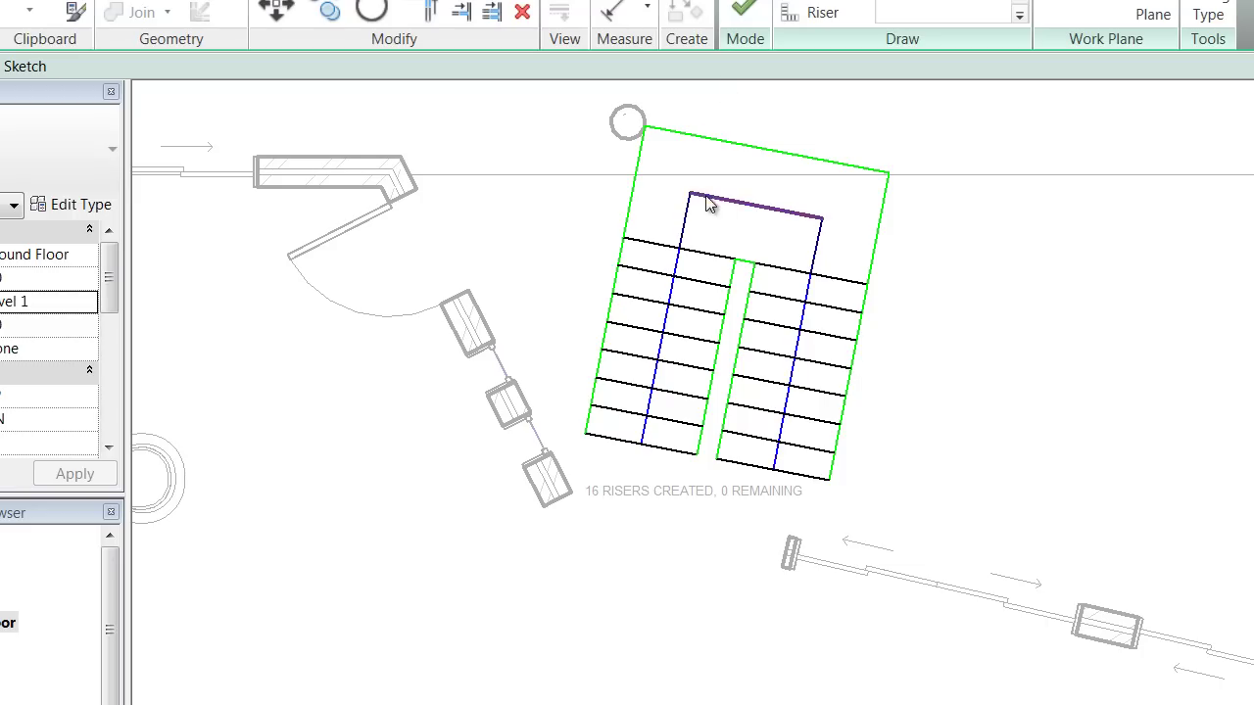
{"action": "mouse_move", "coordinate": [540, 113]}
{"action": "left_mouse_down"}
{"action": "mouse_move", "coordinate": [973, 540]}
{"action": "mouse_move", "coordinate": [973, 506]}
{"action": "left_mouse_up"}
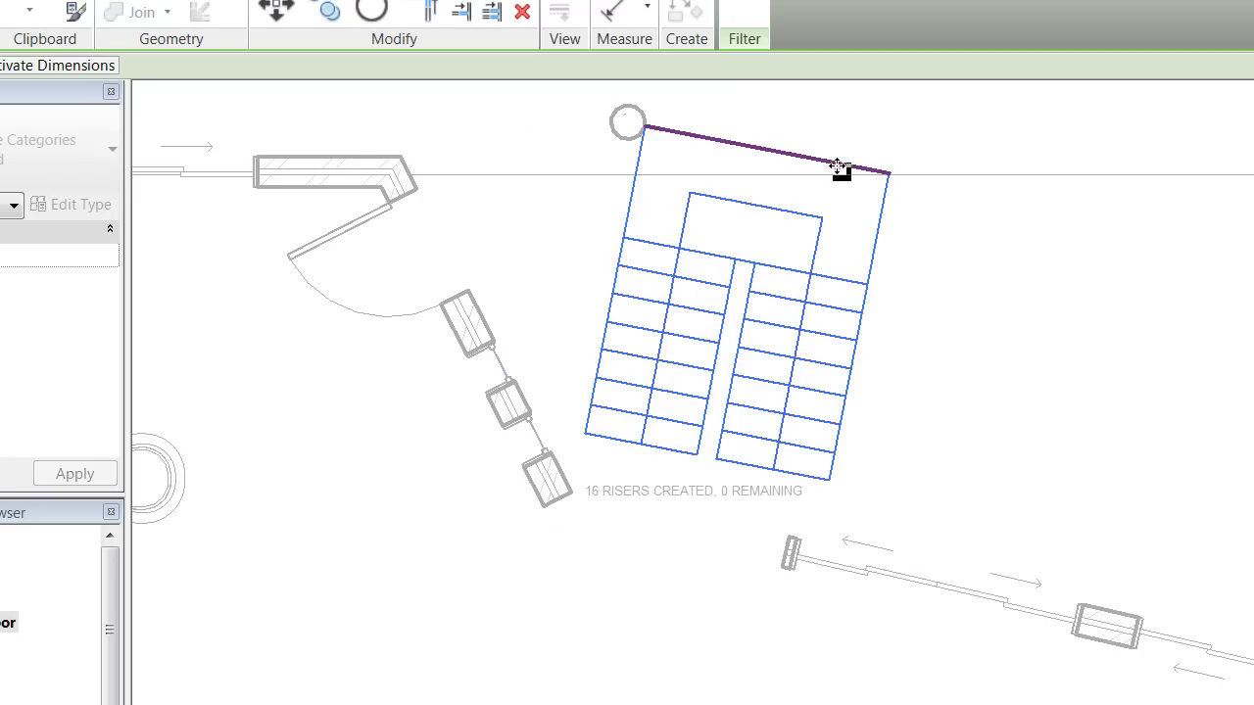
{"action": "left_click_drag", "start_coordinate": [833, 161], "coordinate": [828, 226]}
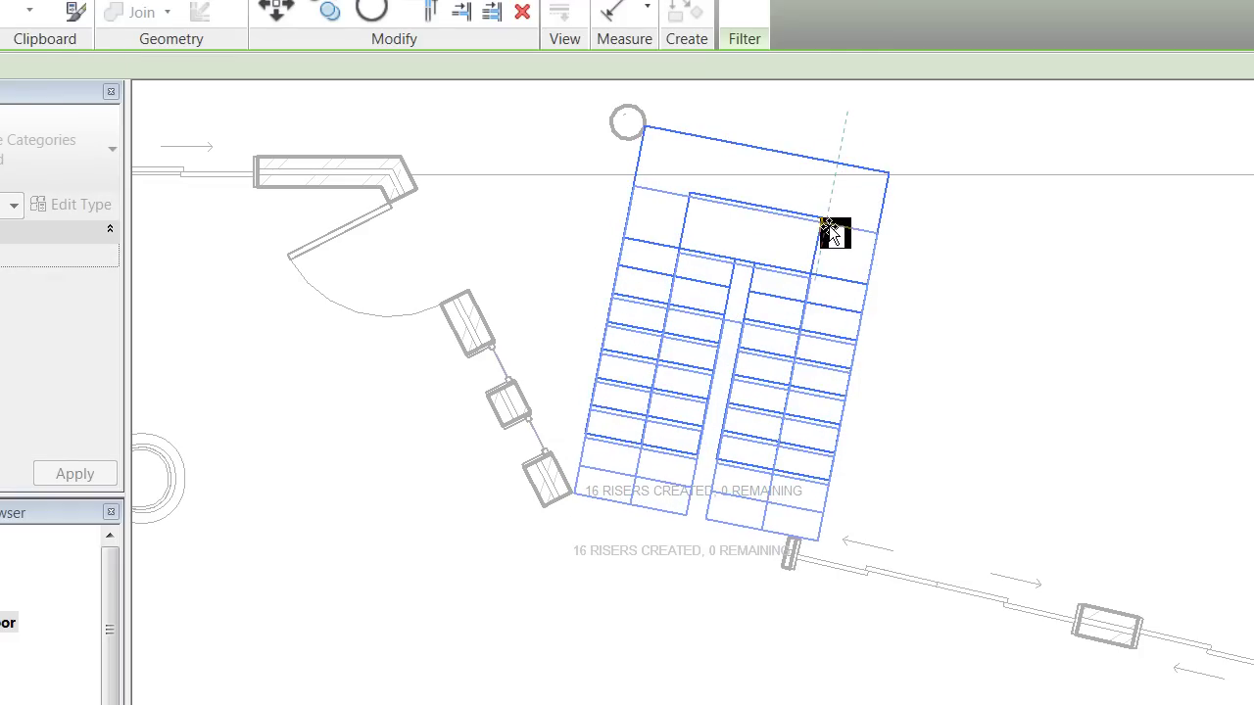
{"action": "left_click", "coordinate": [1153, 366]}
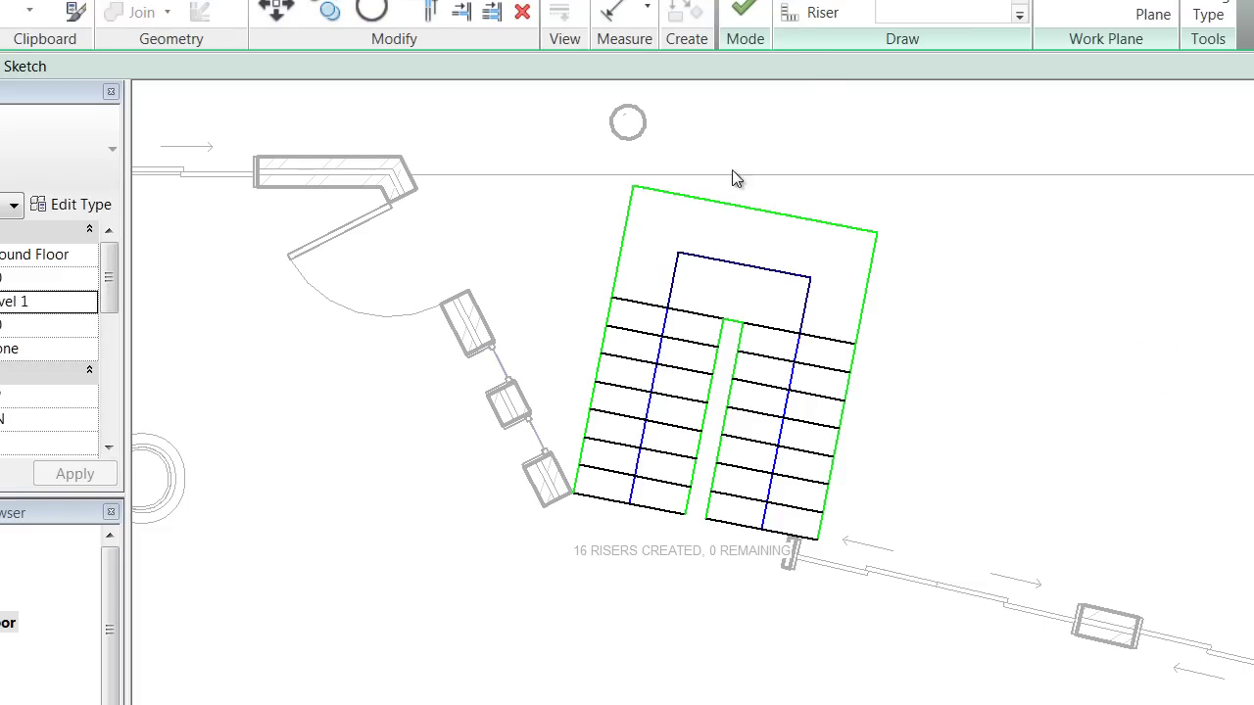
{"action": "left_click_drag", "start_coordinate": [731, 205], "coordinate": [742, 147]}
{"action": "left_click", "coordinate": [1003, 335]}
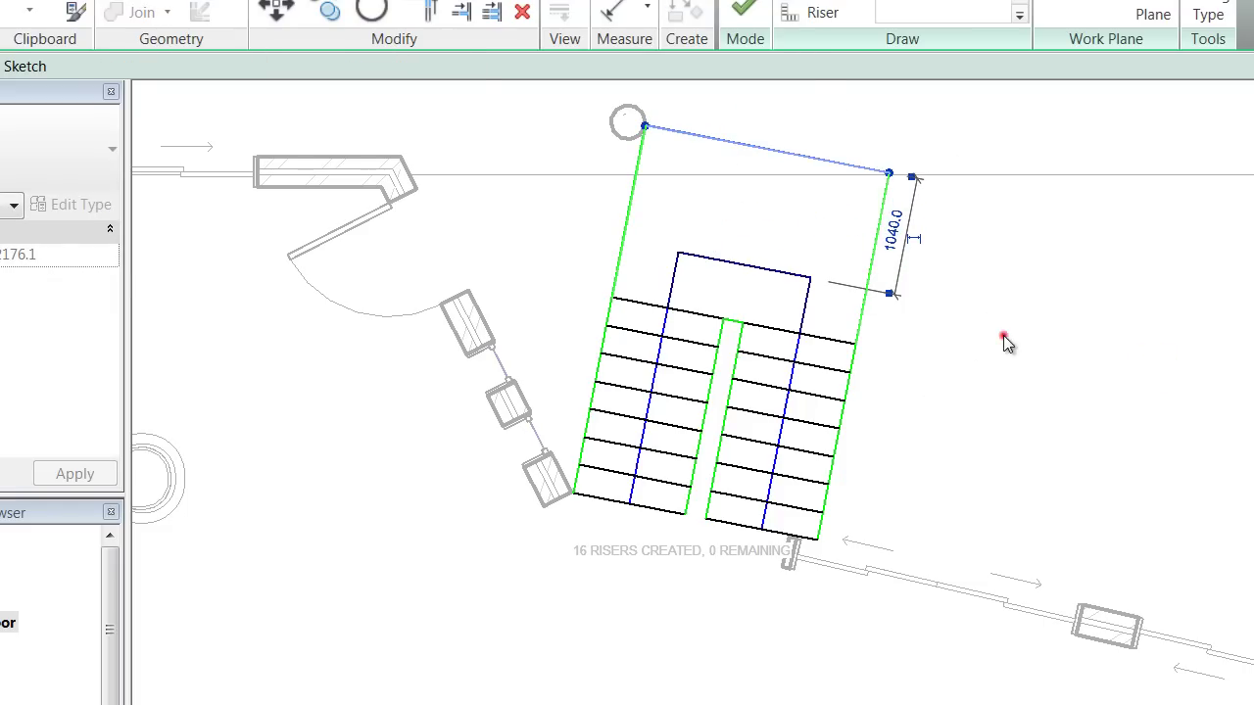
Shift the left run's outer and inner boundary lines to the left
{"action": "mouse_move", "coordinate": [628, 229]}
{"action": "left_mouse_down"}
{"action": "mouse_move", "coordinate": [611, 215]}
{"action": "mouse_move", "coordinate": [631, 228]}
{"action": "left_mouse_up"}
{"action": "left_click", "coordinate": [1034, 336]}
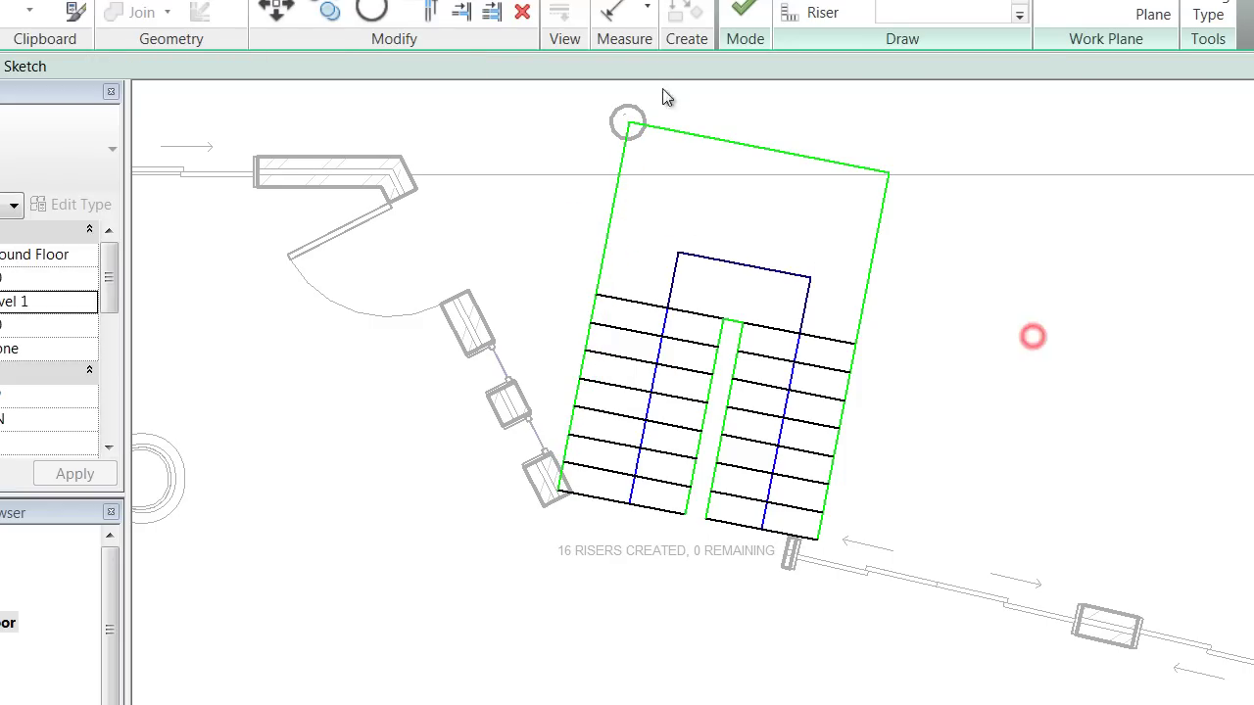
{"action": "scroll", "coordinate": [740, 380], "scroll_direction": "up", "scroll_amount": 2}
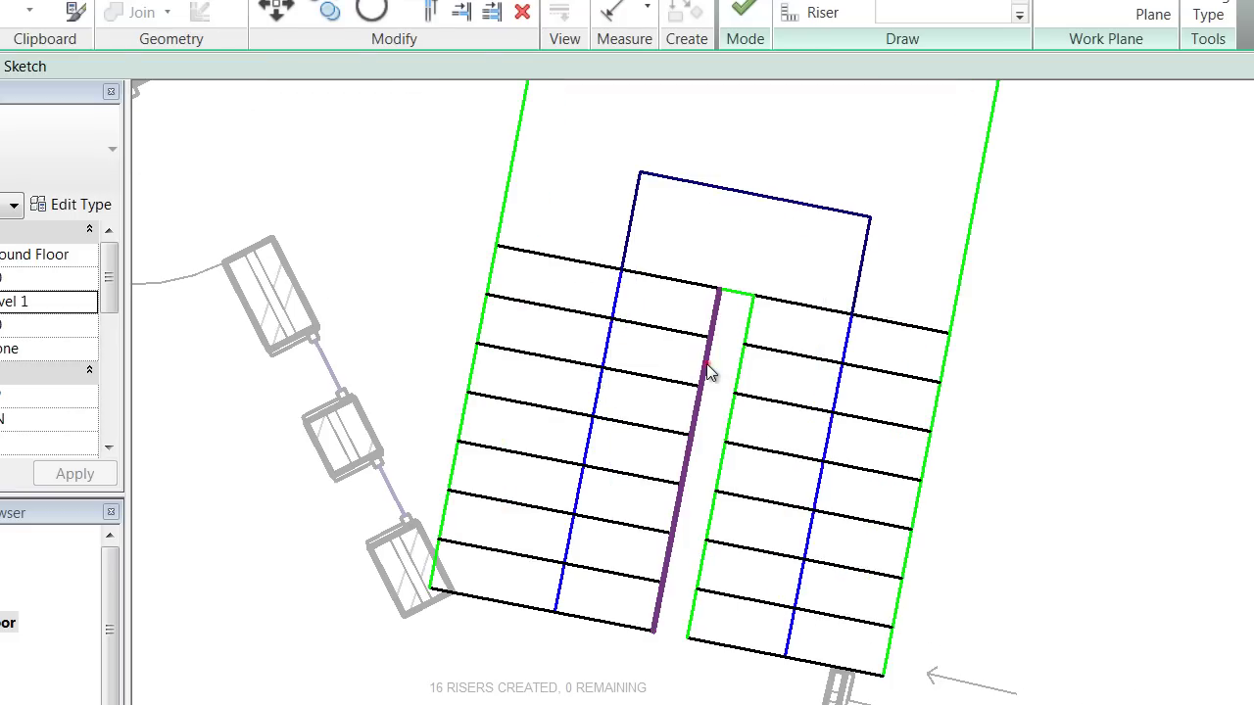
{"action": "mouse_move", "coordinate": [711, 372]}
{"action": "left_mouse_down"}
{"action": "mouse_move", "coordinate": [706, 361]}
{"action": "mouse_move", "coordinate": [688, 366]}
{"action": "left_mouse_up"}
{"action": "left_click", "coordinate": [1014, 358]}
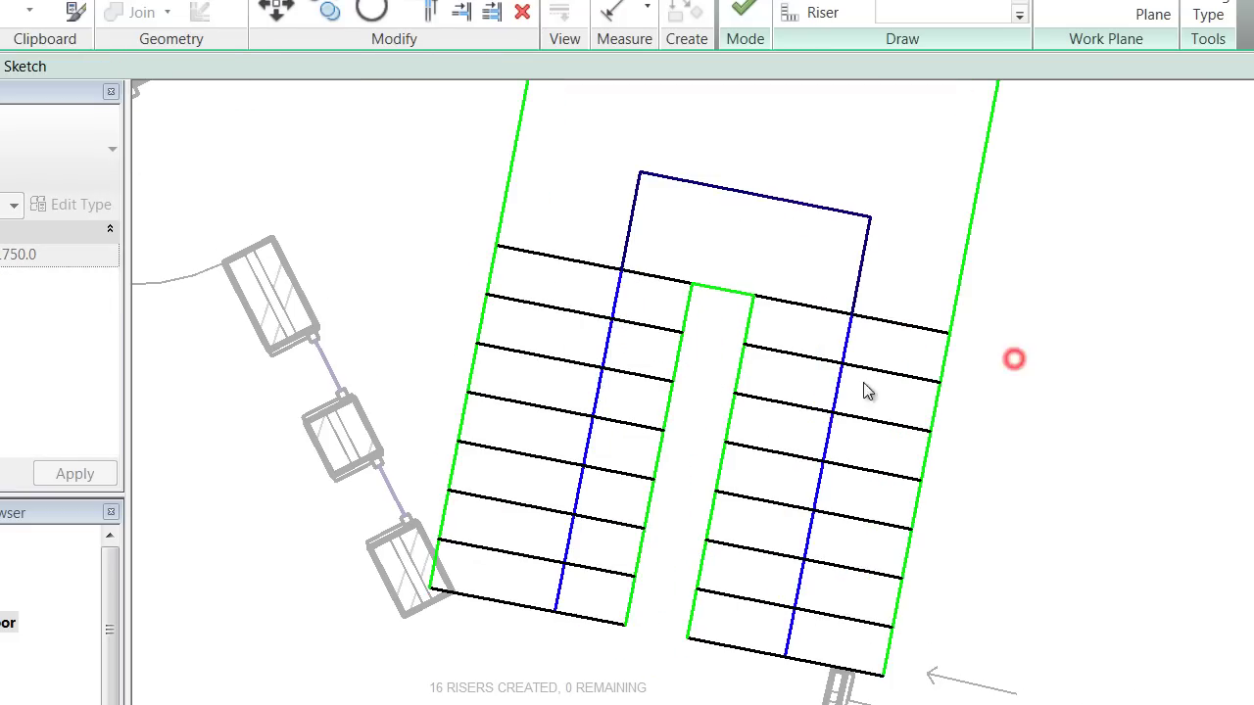
Narrow the right run and bring its inner boundary close to the left run
{"action": "left_click", "coordinate": [736, 363]}
{"action": "left_click_drag", "start_coordinate": [745, 367], "coordinate": [776, 382]}
{"action": "left_click", "coordinate": [1078, 398]}
{"action": "left_click", "coordinate": [952, 284]}
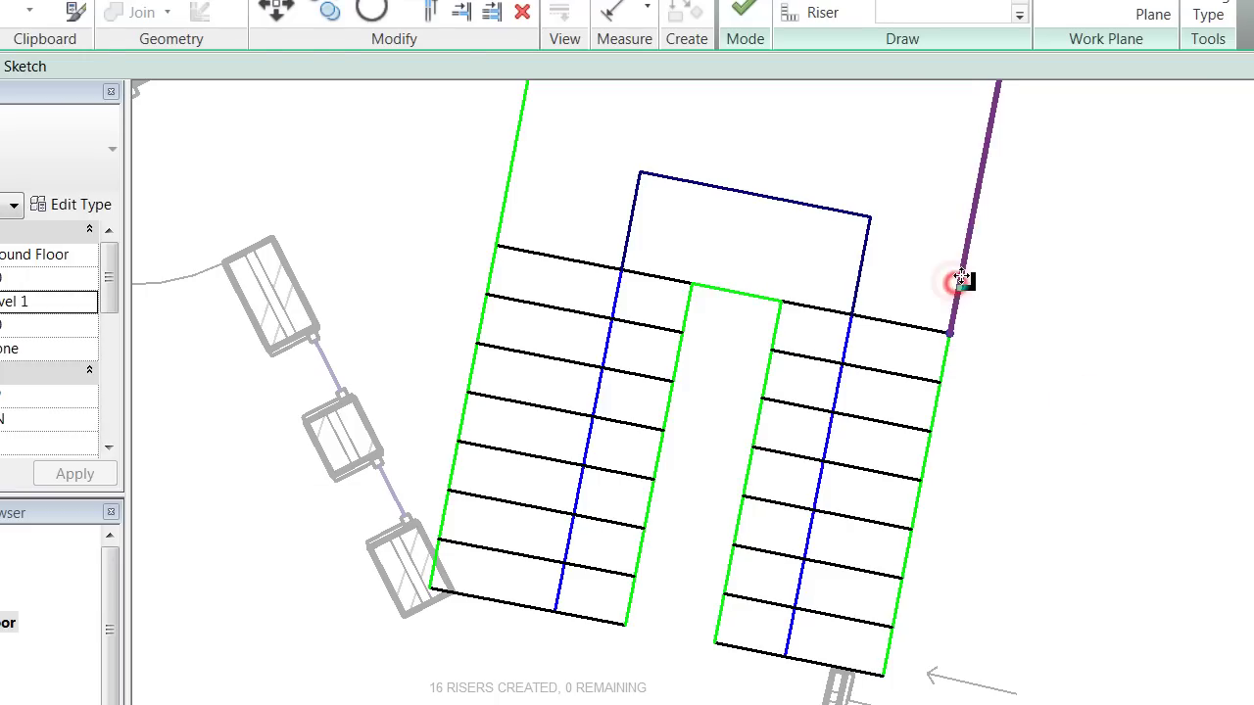
{"action": "left_click_drag", "start_coordinate": [965, 275], "coordinate": [931, 277]}
{"action": "left_click", "coordinate": [1194, 355]}
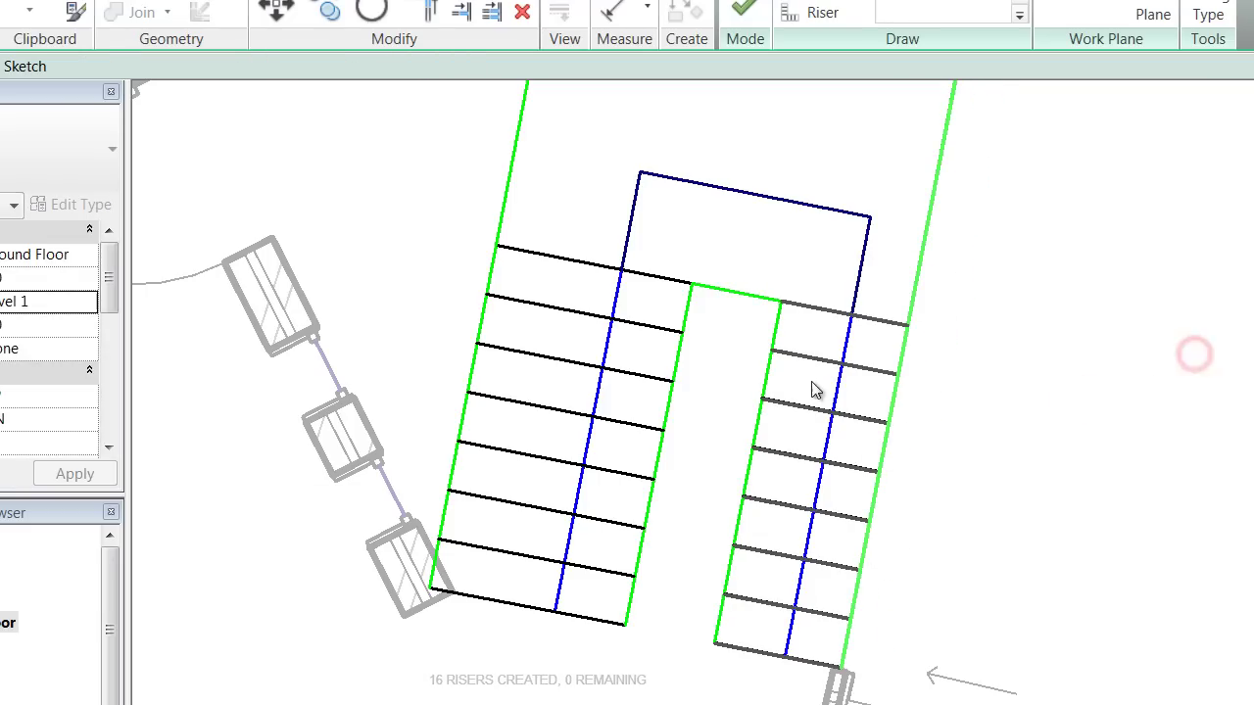
{"action": "left_click", "coordinate": [765, 362]}
{"action": "left_click_drag", "start_coordinate": [767, 372], "coordinate": [693, 359]}
{"action": "left_click", "coordinate": [1005, 400]}
{"action": "scroll", "coordinate": [1003, 400], "scroll_direction": "down", "scroll_amount": 3}
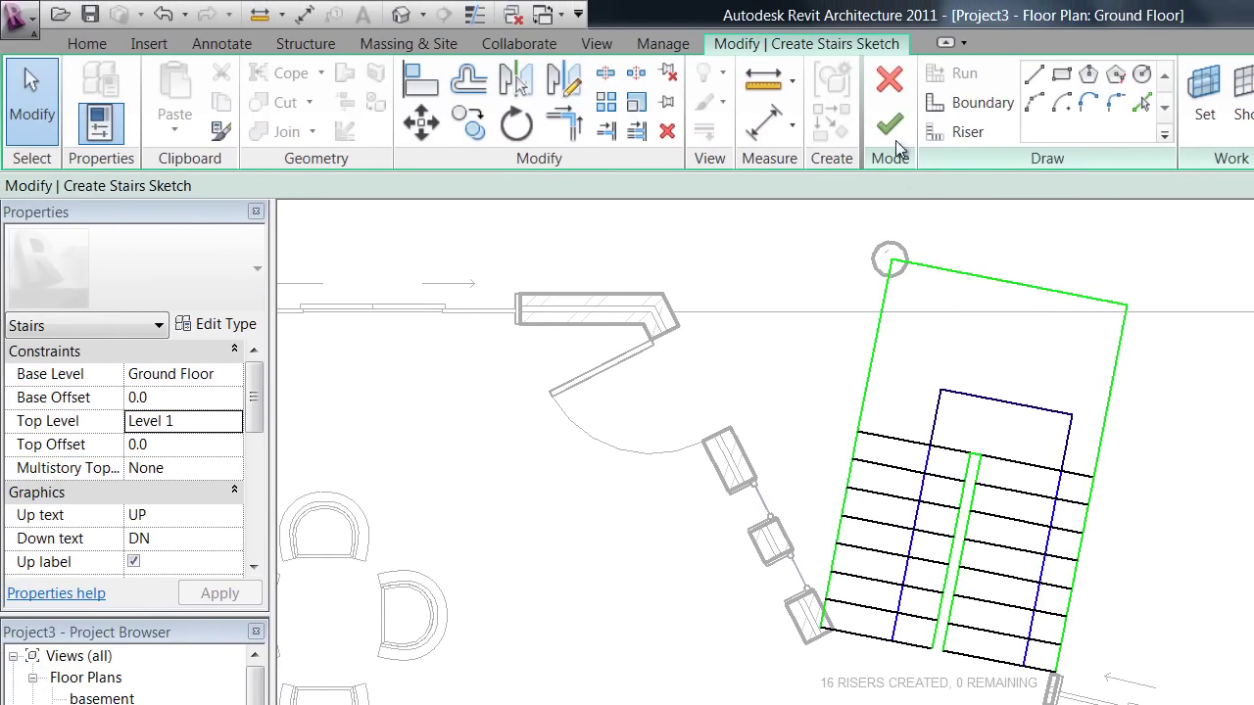
Finish the sketch to create the two-run stair
{"action": "left_click", "coordinate": [889, 122]}
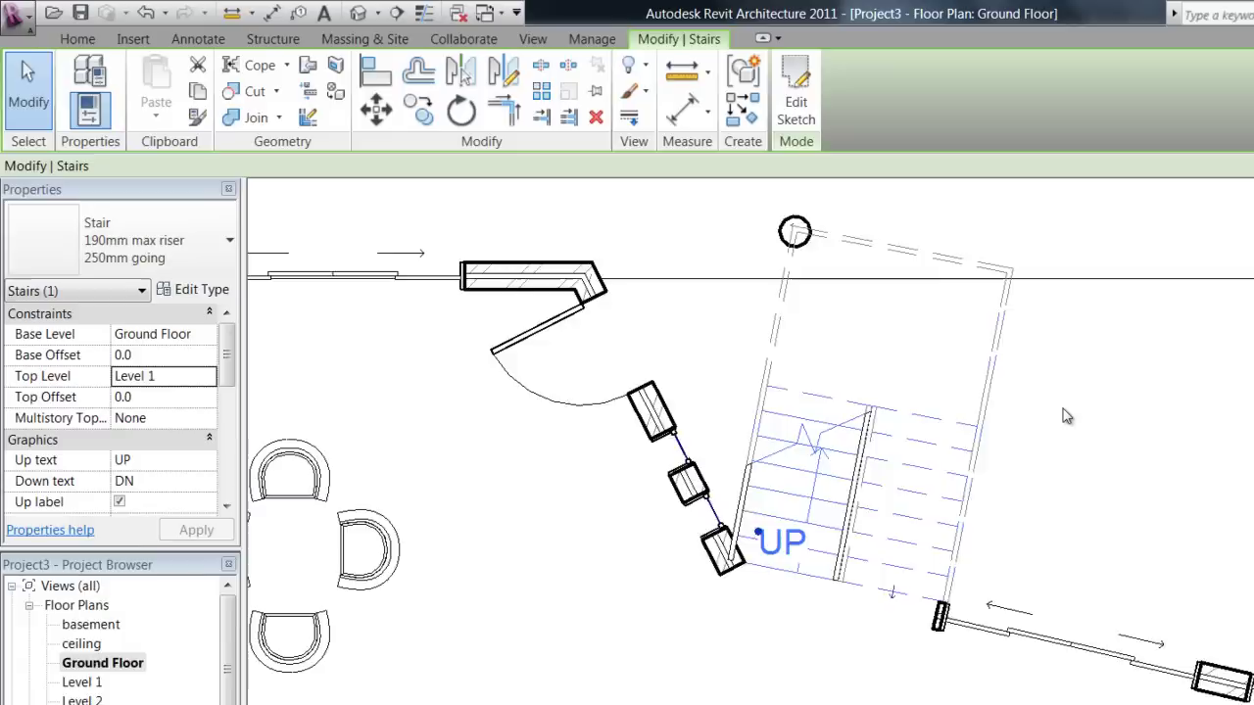
{"action": "left_click", "coordinate": [1253, 502]}
{"action": "scroll", "coordinate": [879, 346], "scroll_direction": "down", "scroll_amount": 3}
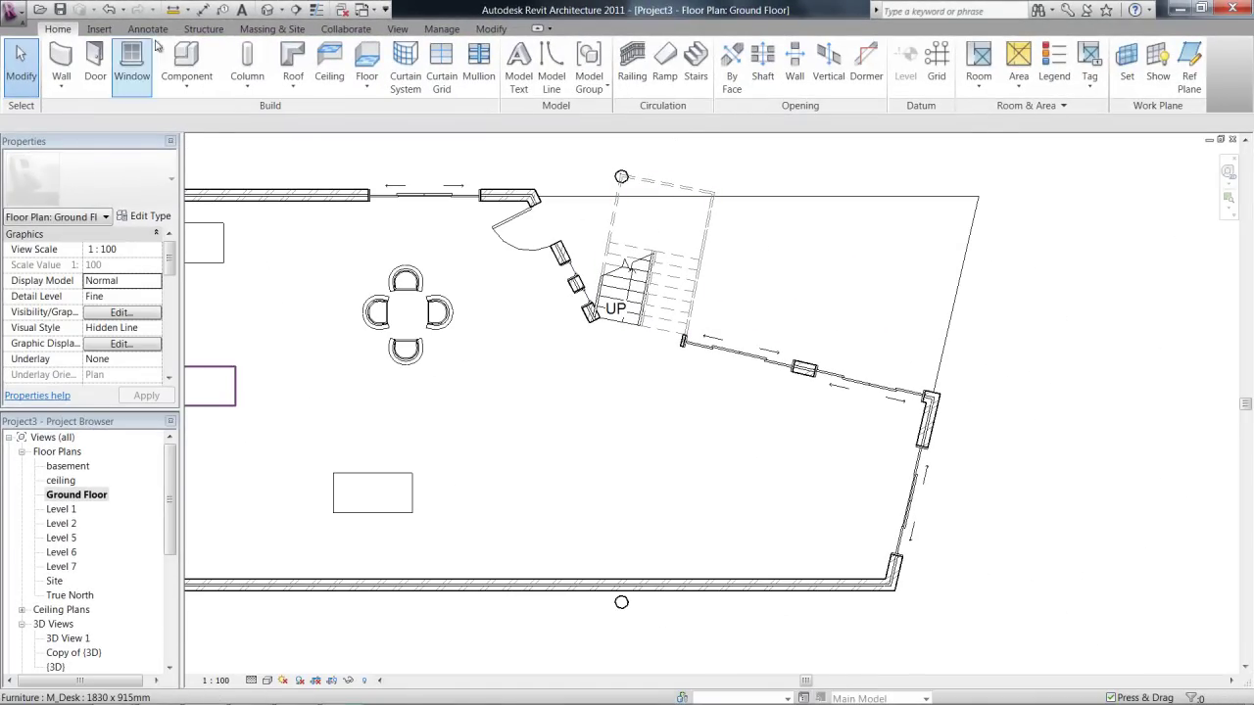
View the new stair in the 3D view and select one of its railings
{"action": "left_click", "coordinate": [264, 10]}
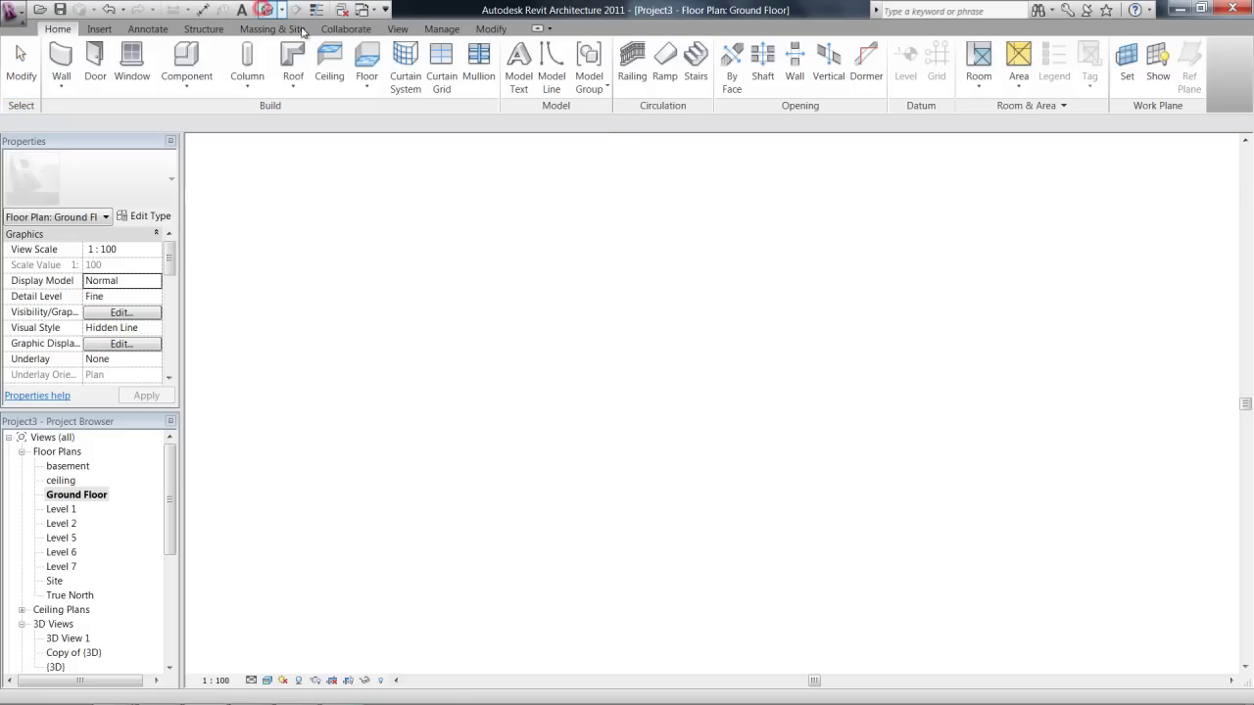
{"action": "scroll", "coordinate": [743, 545], "scroll_direction": "up", "scroll_amount": 6}
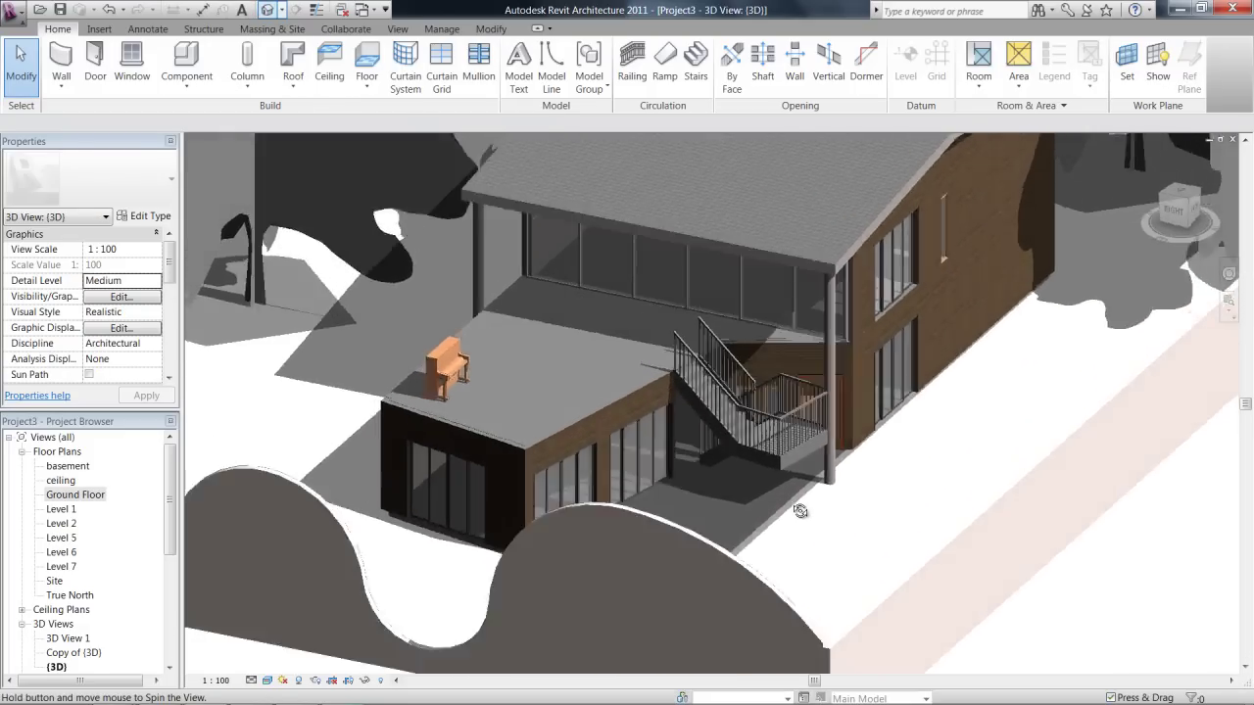
{"action": "mouse_move", "coordinate": [800, 510]}
{"action": "middle_mouse_down", "text": "shift"}
{"action": "mouse_move", "coordinate": [787, 468]}
{"action": "mouse_move", "coordinate": [979, 394]}
{"action": "mouse_move", "coordinate": [1002, 437]}
{"action": "mouse_move", "coordinate": [785, 480]}
{"action": "mouse_move", "coordinate": [827, 516]}
{"action": "mouse_move", "coordinate": [766, 502]}
{"action": "mouse_move", "coordinate": [1139, 444]}
{"action": "mouse_move", "coordinate": [842, 429]}
{"action": "middle_mouse_up", "text": "shift"}
{"action": "left_click", "coordinate": [793, 447]}
{"action": "key", "text": "Escape"}
{"action": "scroll", "coordinate": [828, 417], "scroll_direction": "up", "scroll_amount": 5}
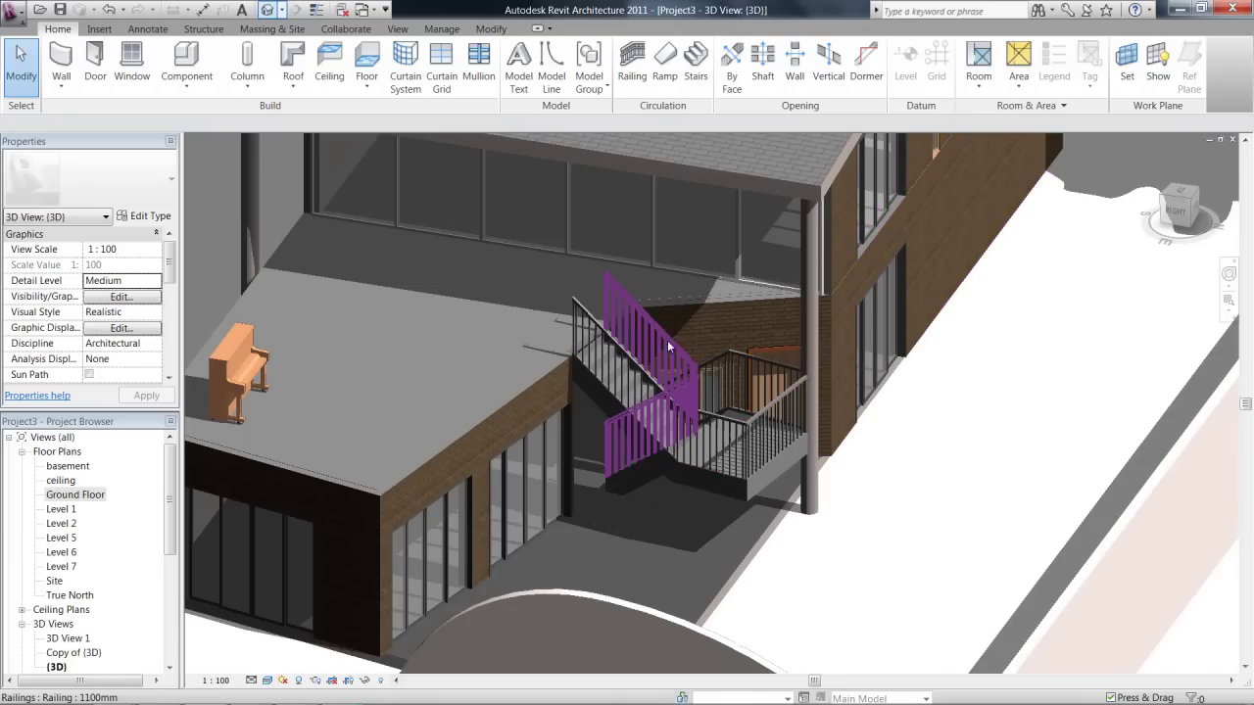
{"action": "middle_click_drag", "start_coordinate": [766, 471], "coordinate": [666, 539], "text": "shift"}
{"action": "left_click", "coordinate": [460, 410]}
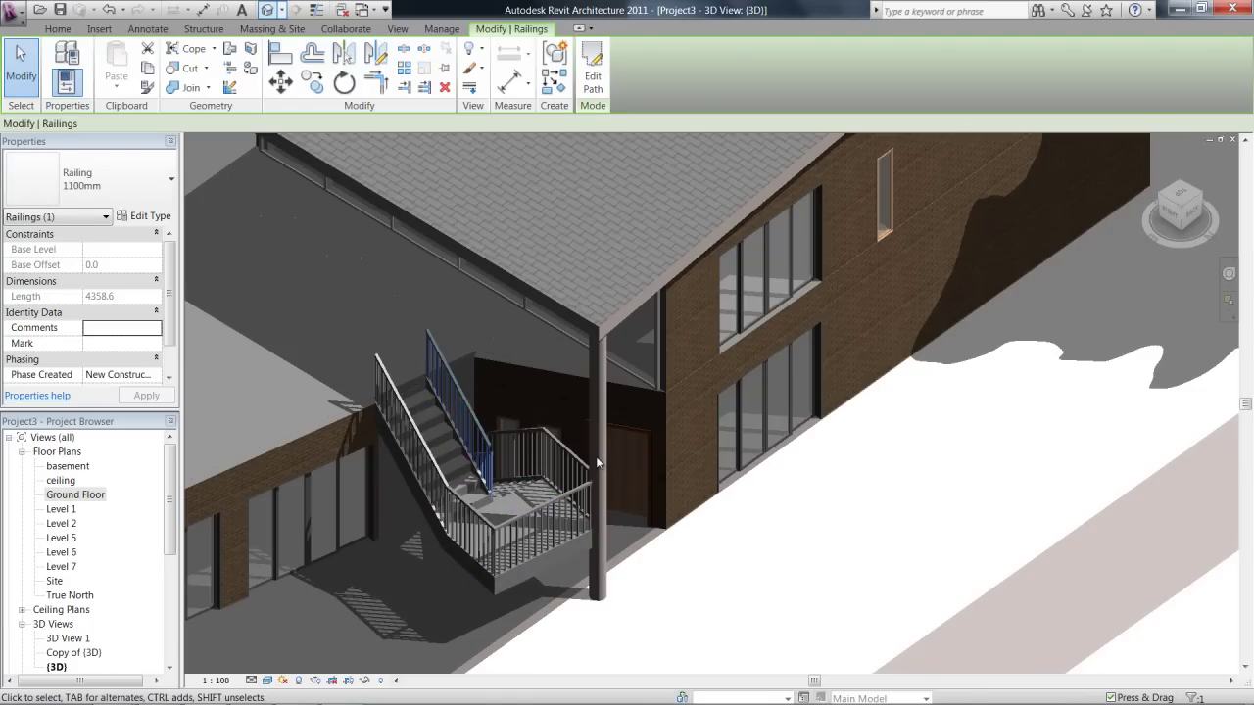
{"action": "key", "text": "Escape"}
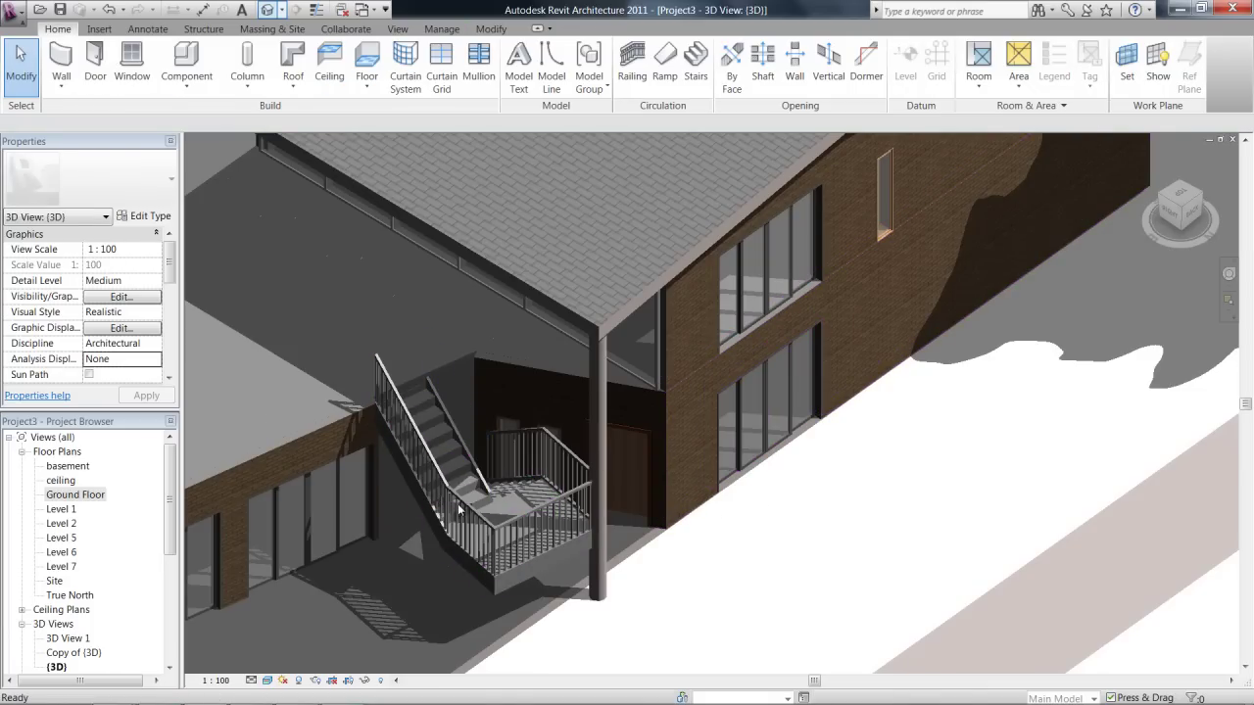
{"action": "left_click", "coordinate": [461, 510]}
Delete the selected railing and the remaining one, then select the bare stair
{"action": "key", "text": "Delete"}
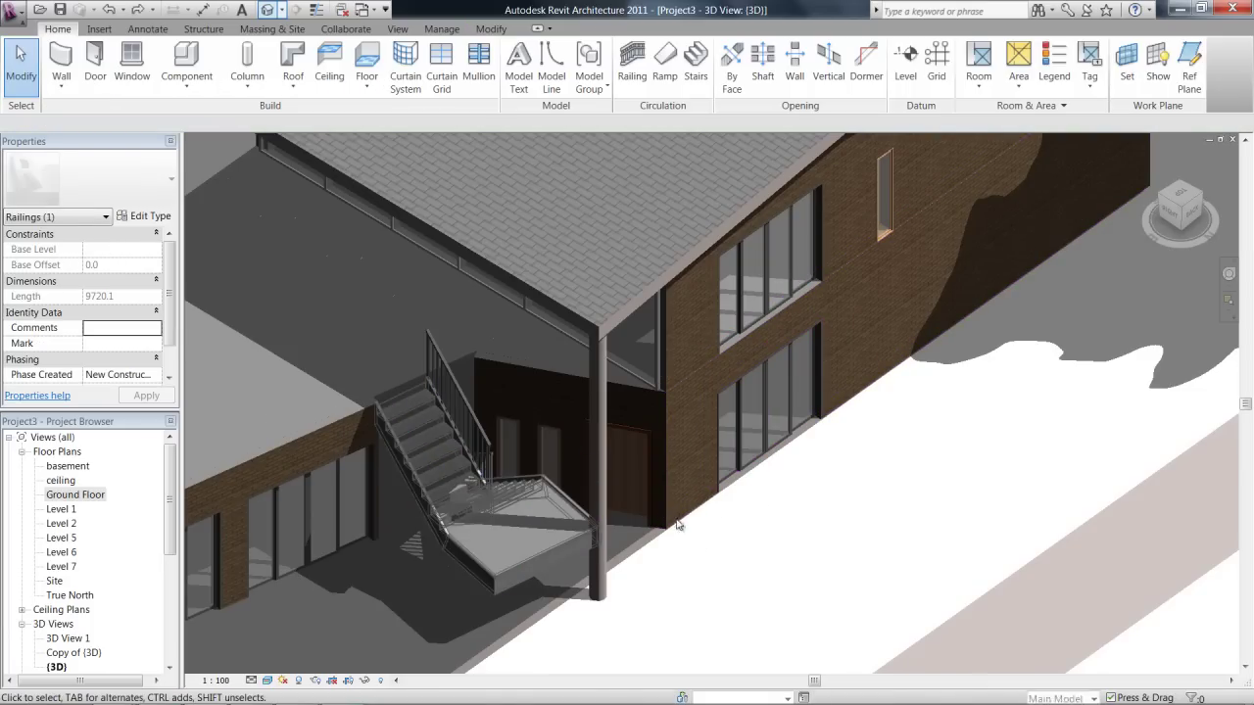
{"action": "middle_click_drag", "start_coordinate": [678, 526], "coordinate": [734, 367], "text": "shift"}
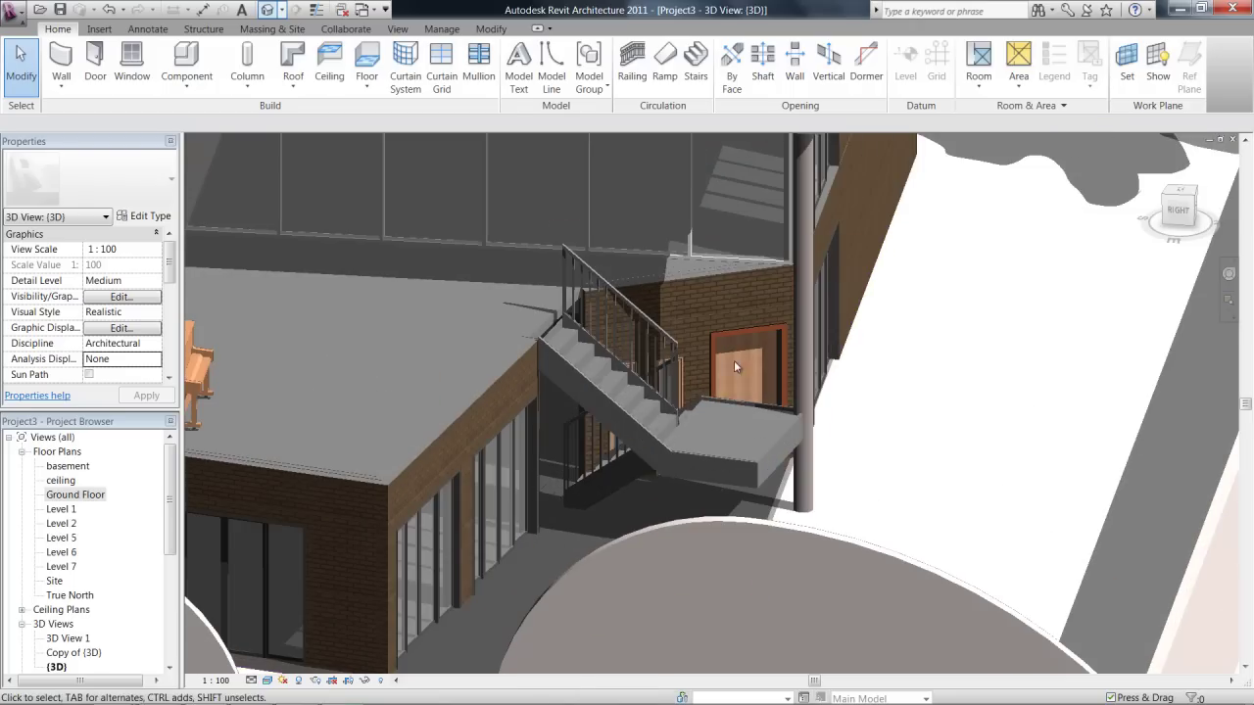
{"action": "left_click", "coordinate": [672, 364]}
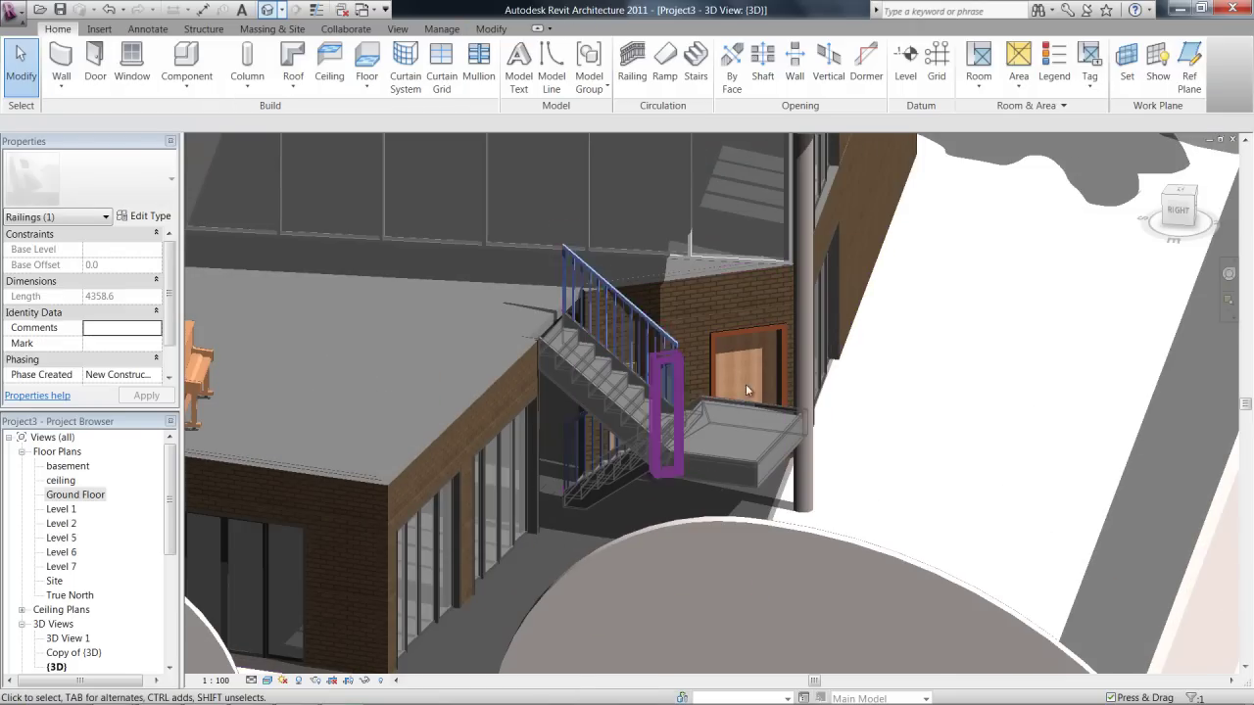
{"action": "key", "text": "Delete"}
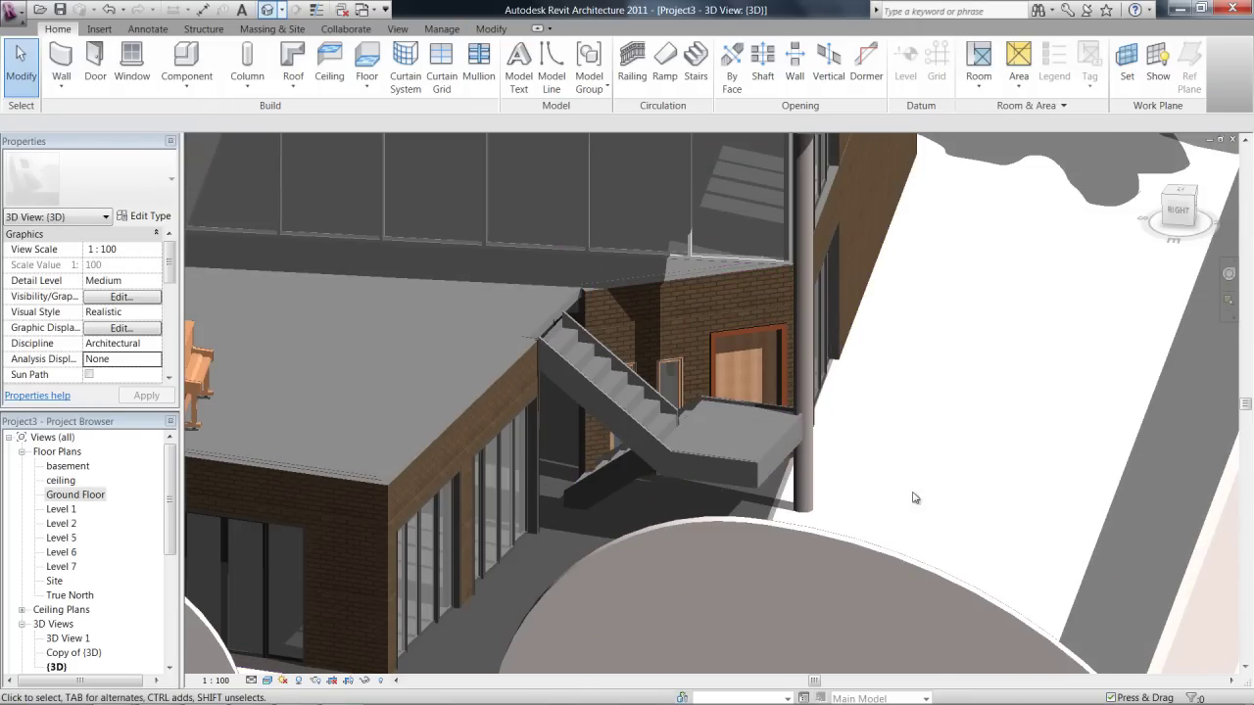
{"action": "middle_click_drag", "start_coordinate": [913, 498], "coordinate": [637, 510], "text": "shift"}
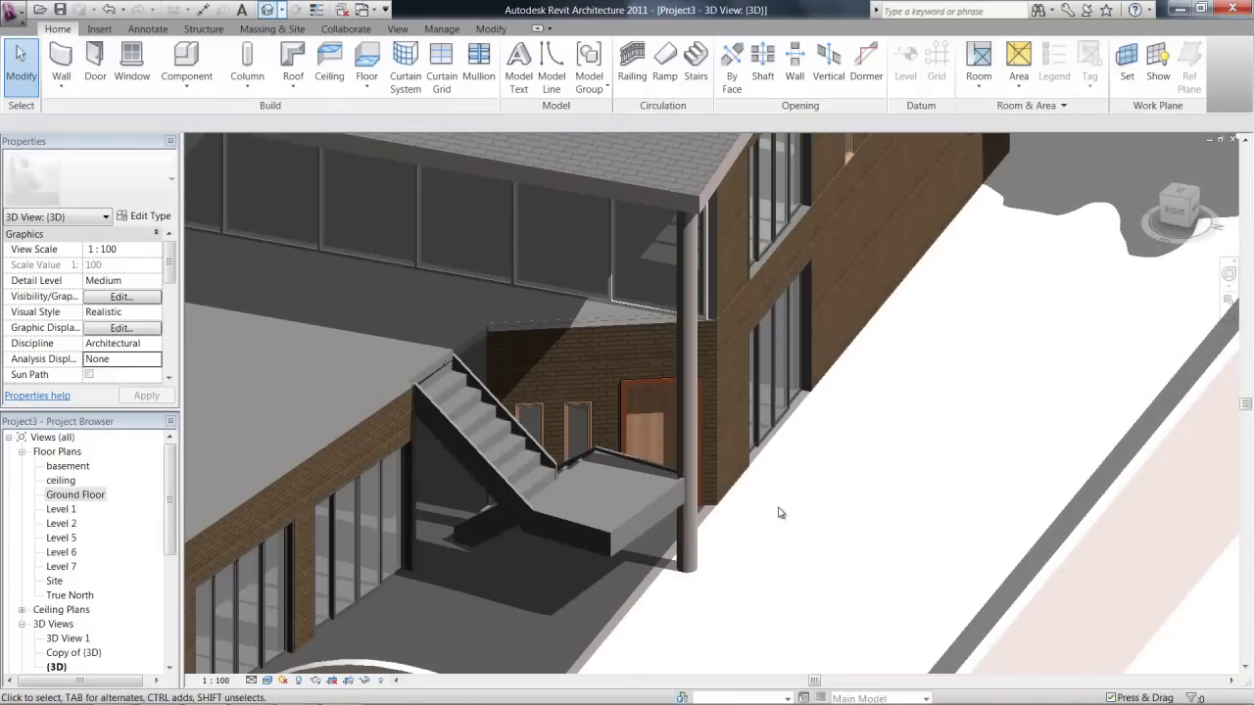
{"action": "left_click", "coordinate": [638, 512]}
{"action": "middle_click_drag", "start_coordinate": [595, 561], "coordinate": [446, 500], "text": "shift"}
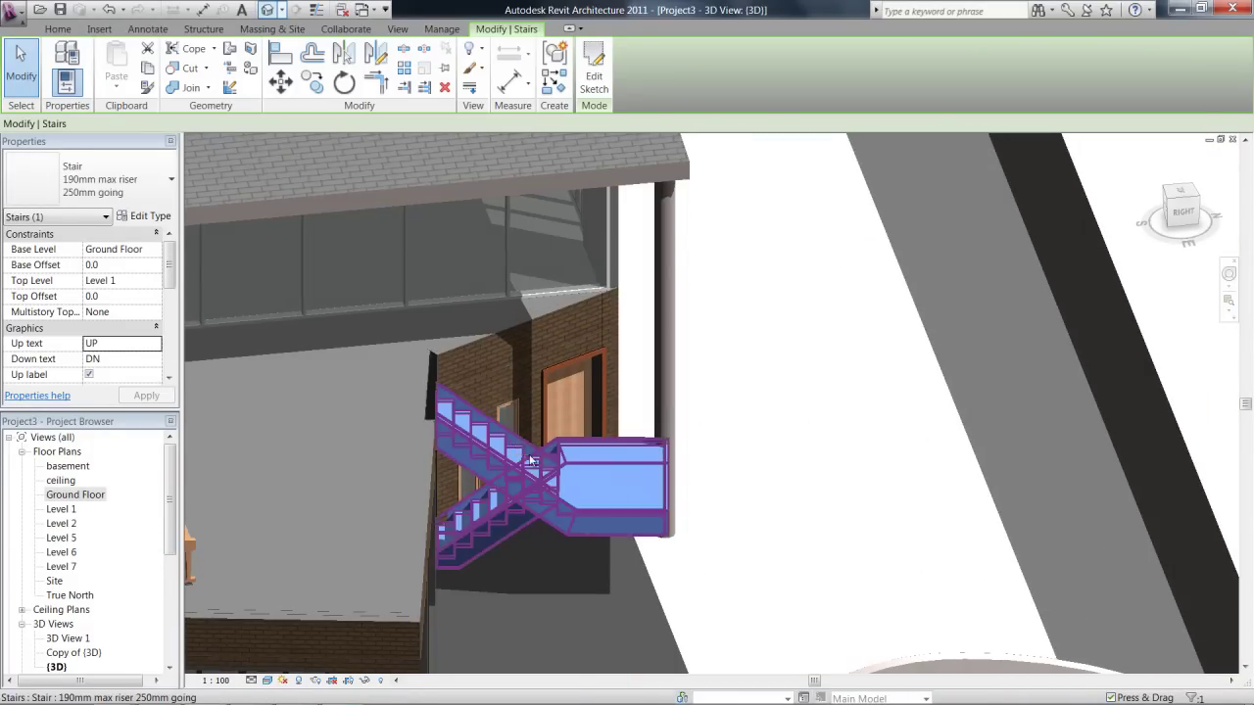
Switch the stair type to Monolithic Stair and orbit around it to inspect
{"action": "left_click", "coordinate": [111, 204]}
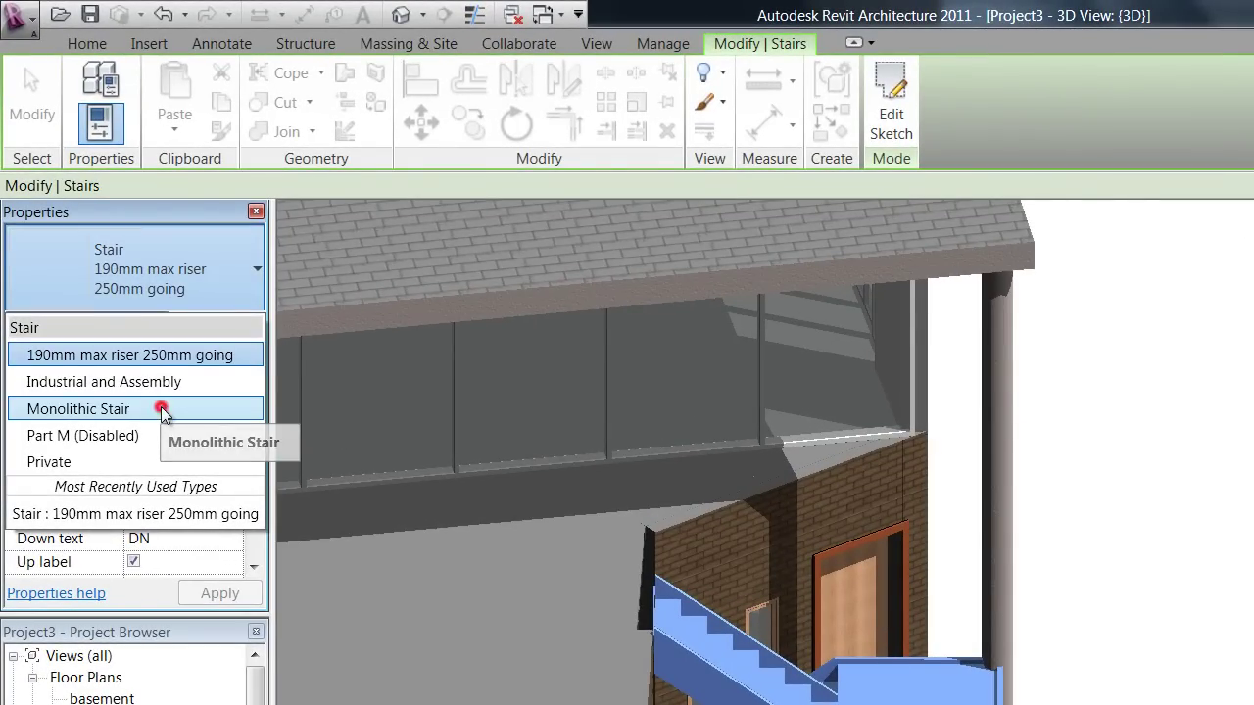
{"action": "left_click", "coordinate": [161, 410]}
{"action": "key", "text": "Escape"}
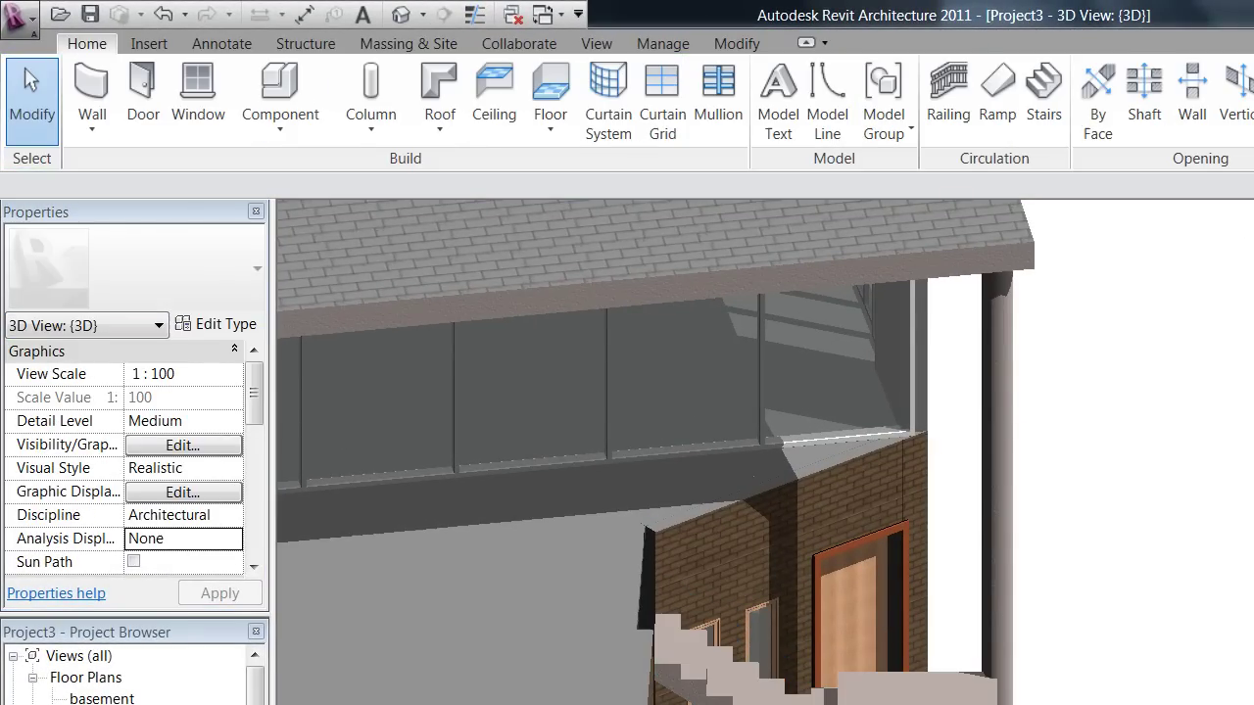
{"action": "middle_click_drag", "start_coordinate": [685, 471], "coordinate": [472, 423], "text": "shift"}
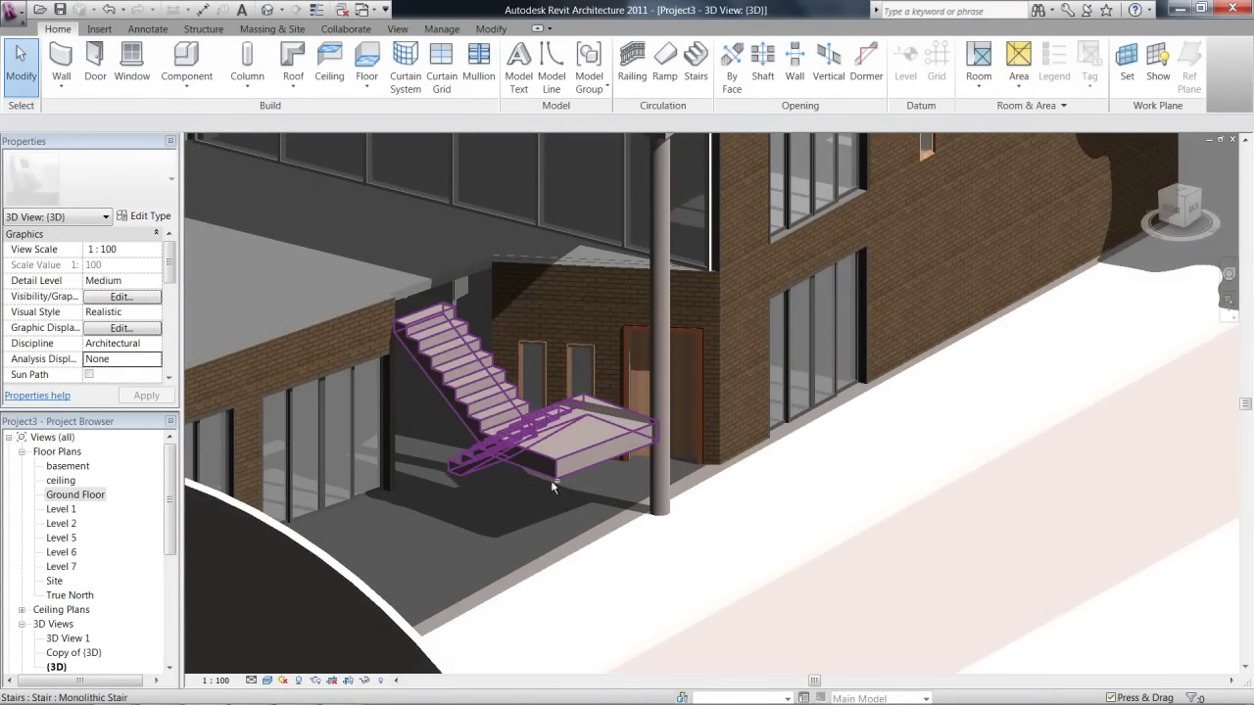
{"action": "middle_click_drag", "start_coordinate": [554, 487], "coordinate": [646, 500], "text": "shift"}
{"action": "left_click", "coordinate": [826, 471]}
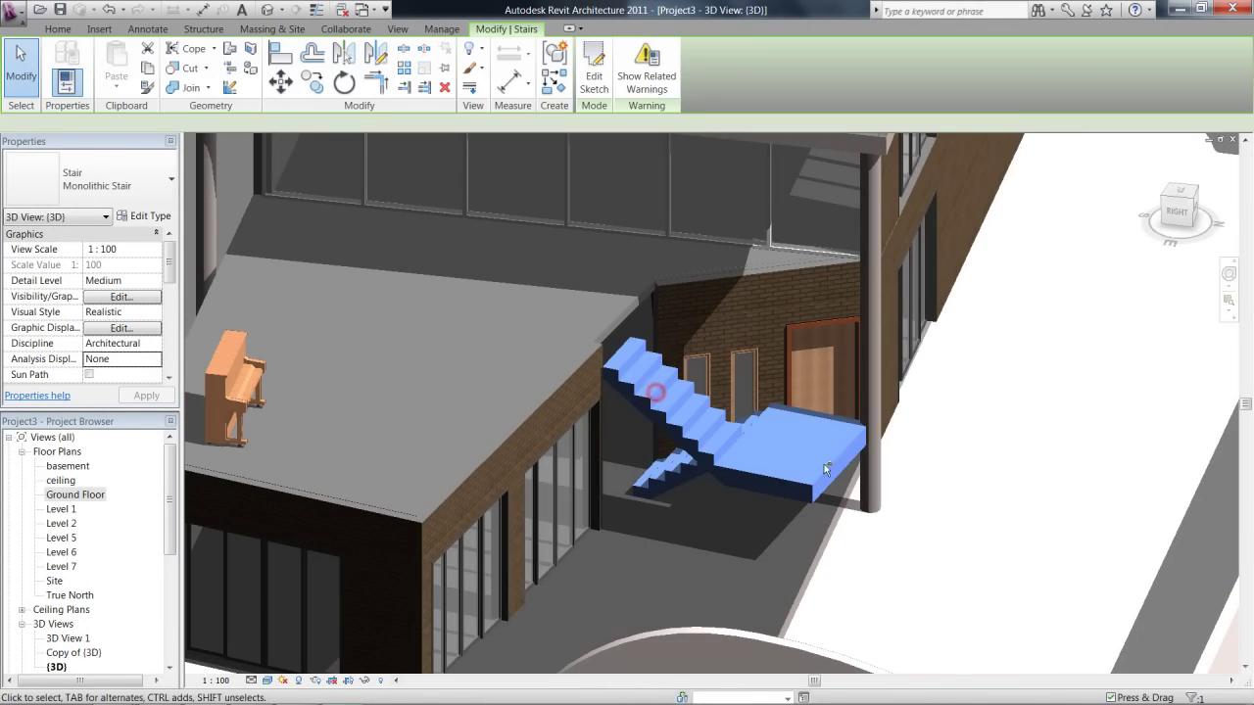
{"action": "middle_click_drag", "start_coordinate": [826, 470], "coordinate": [913, 377], "text": "shift"}
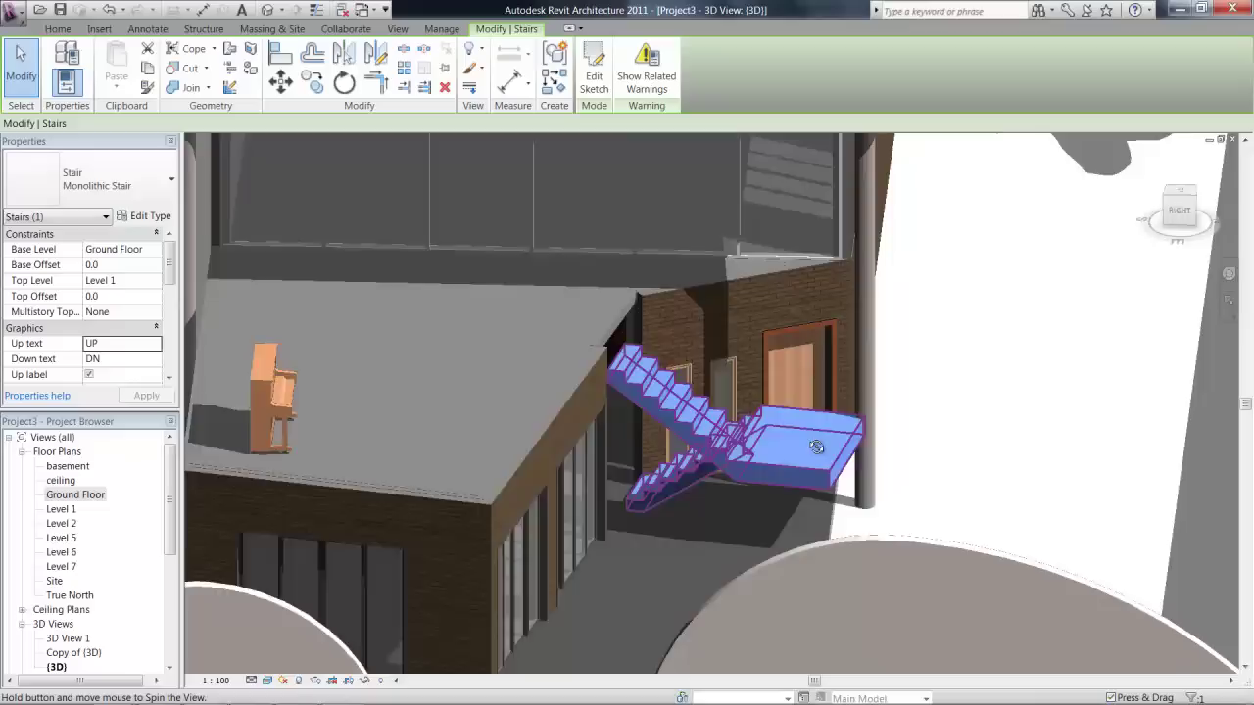
{"action": "middle_click_drag", "start_coordinate": [816, 447], "coordinate": [706, 449], "text": "shift"}
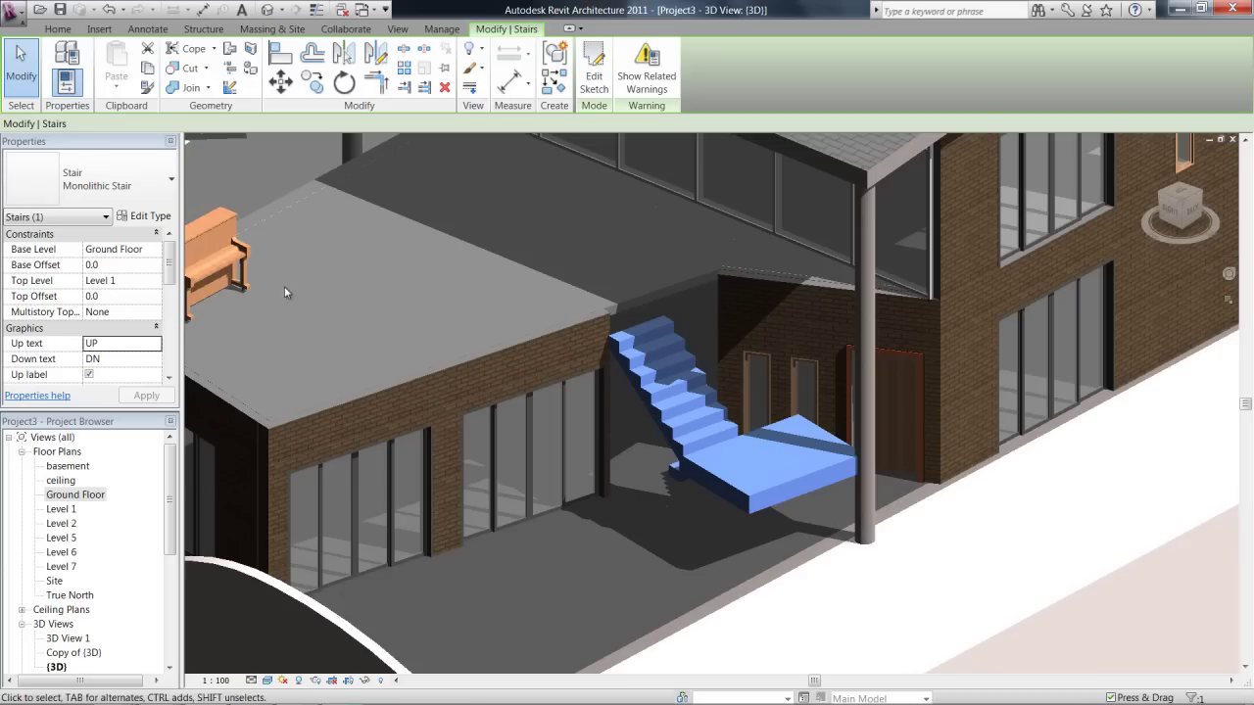
In the Ground Floor plan, reopen the stair sketch and extend the second run's risers downward
{"action": "double_click", "coordinate": [76, 494]}
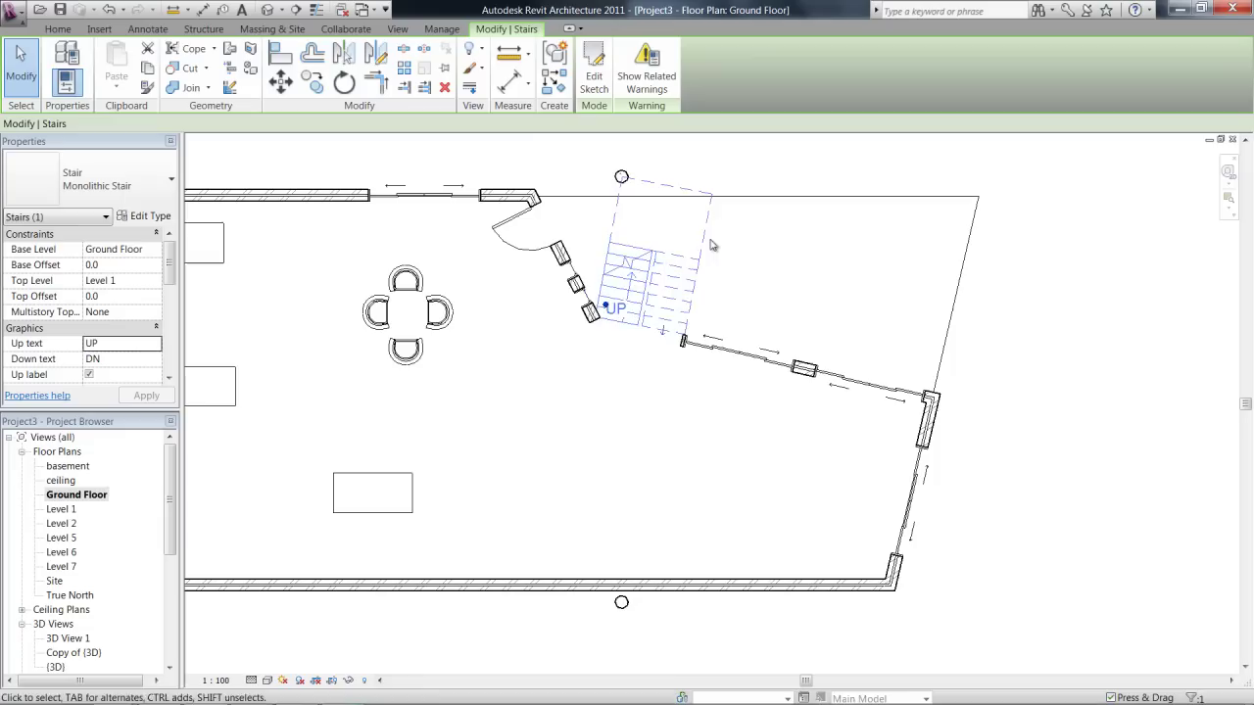
{"action": "double_click", "coordinate": [686, 285]}
{"action": "scroll", "coordinate": [685, 284], "scroll_direction": "up", "scroll_amount": 3}
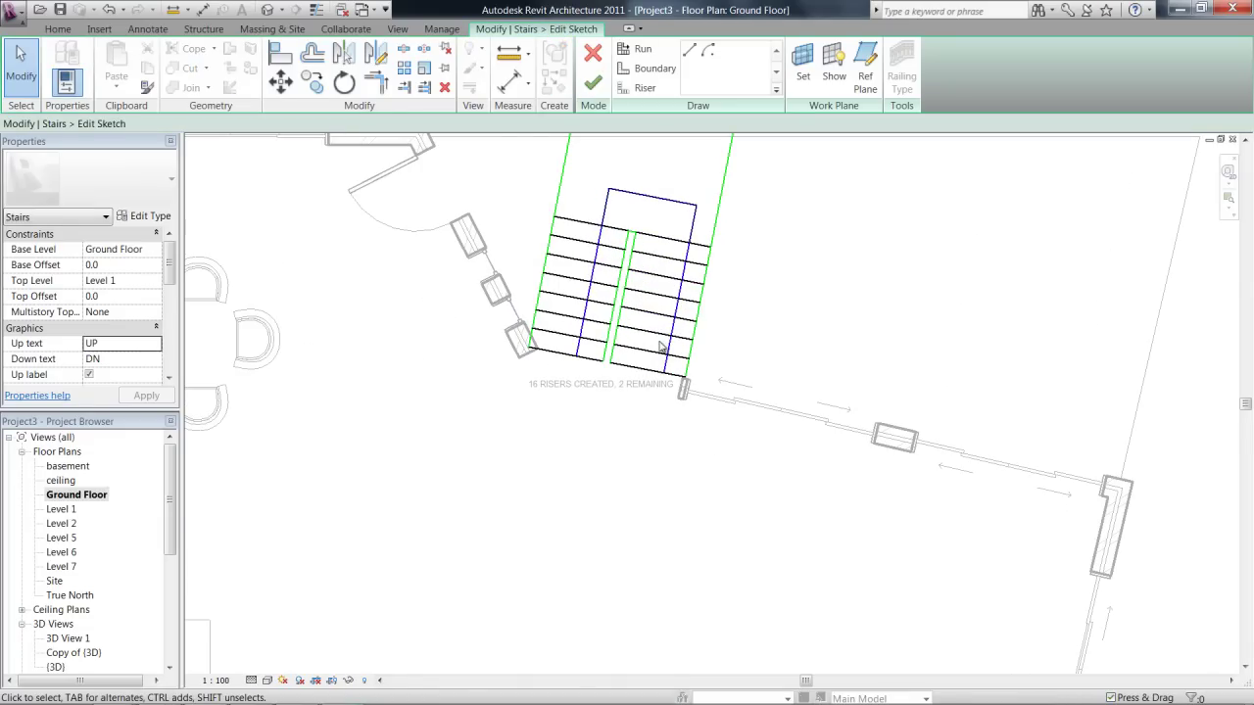
{"action": "left_click_drag", "start_coordinate": [661, 348], "coordinate": [653, 431]}
{"action": "left_click", "coordinate": [734, 453]}
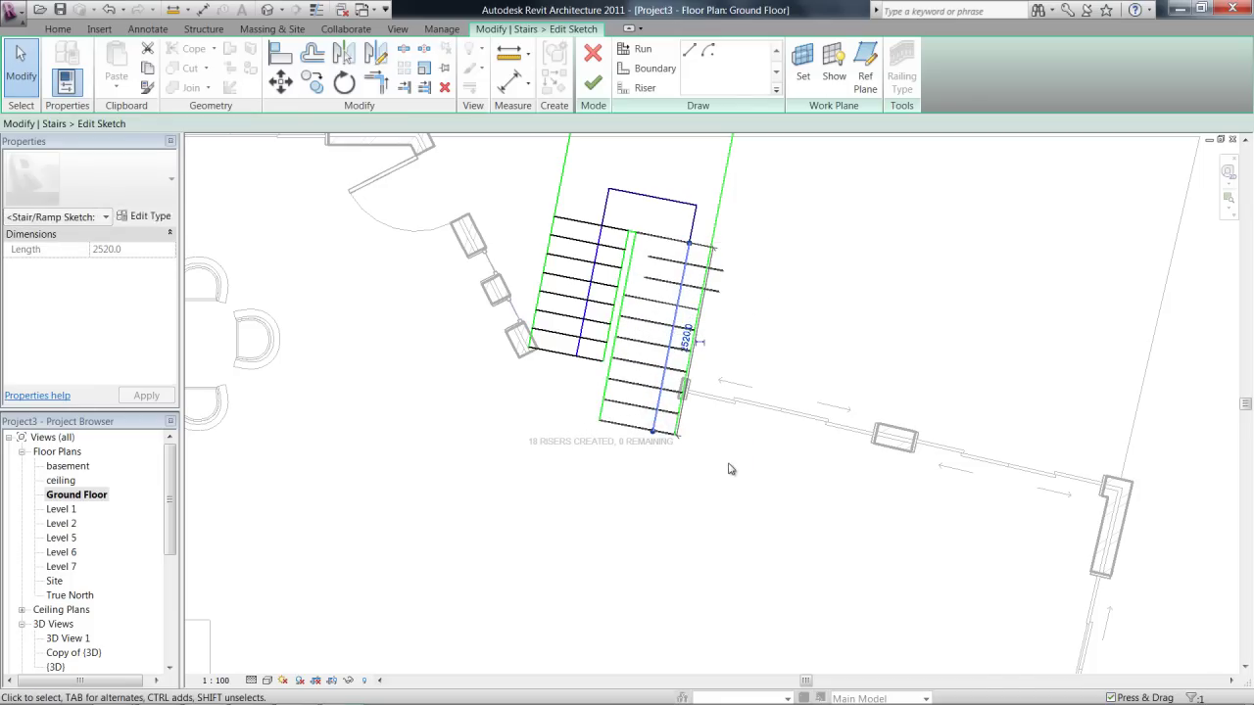
{"action": "left_click", "coordinate": [728, 469]}
{"action": "scroll", "coordinate": [730, 392], "scroll_direction": "down", "scroll_amount": 3}
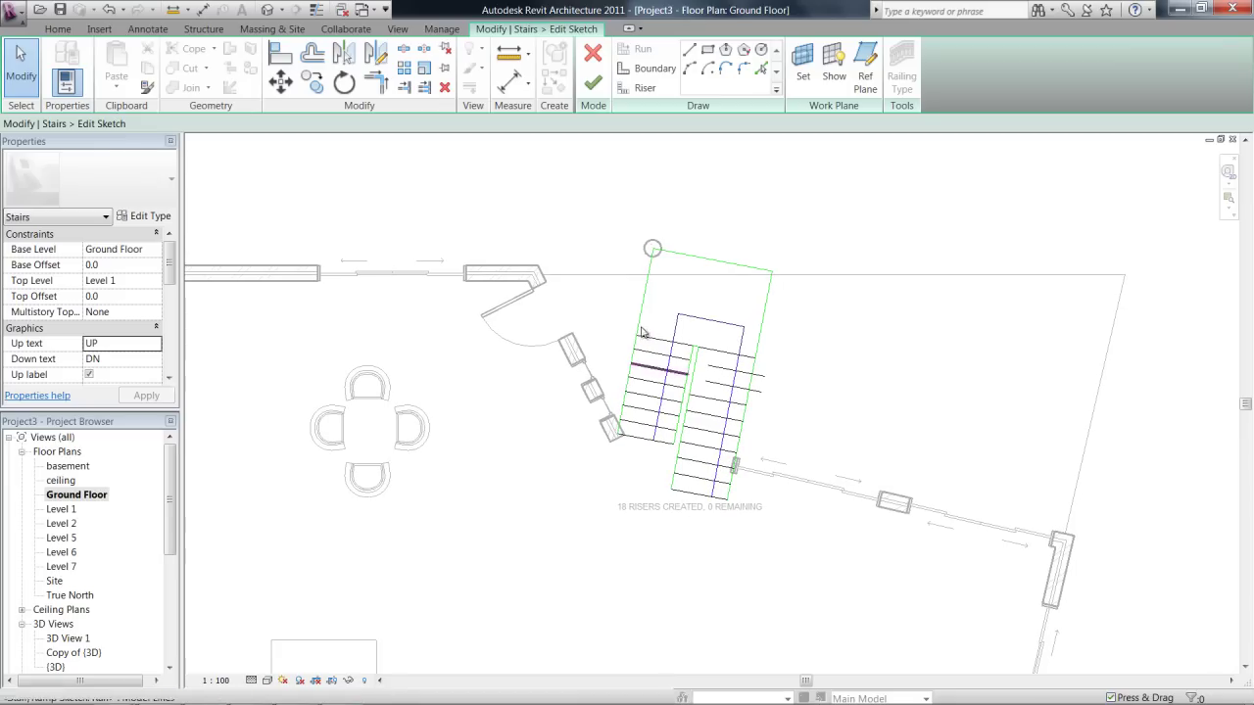
Move all 31 stair sketch lines upward into place and finish the stair
{"action": "left_click_drag", "start_coordinate": [627, 204], "coordinate": [748, 549]}
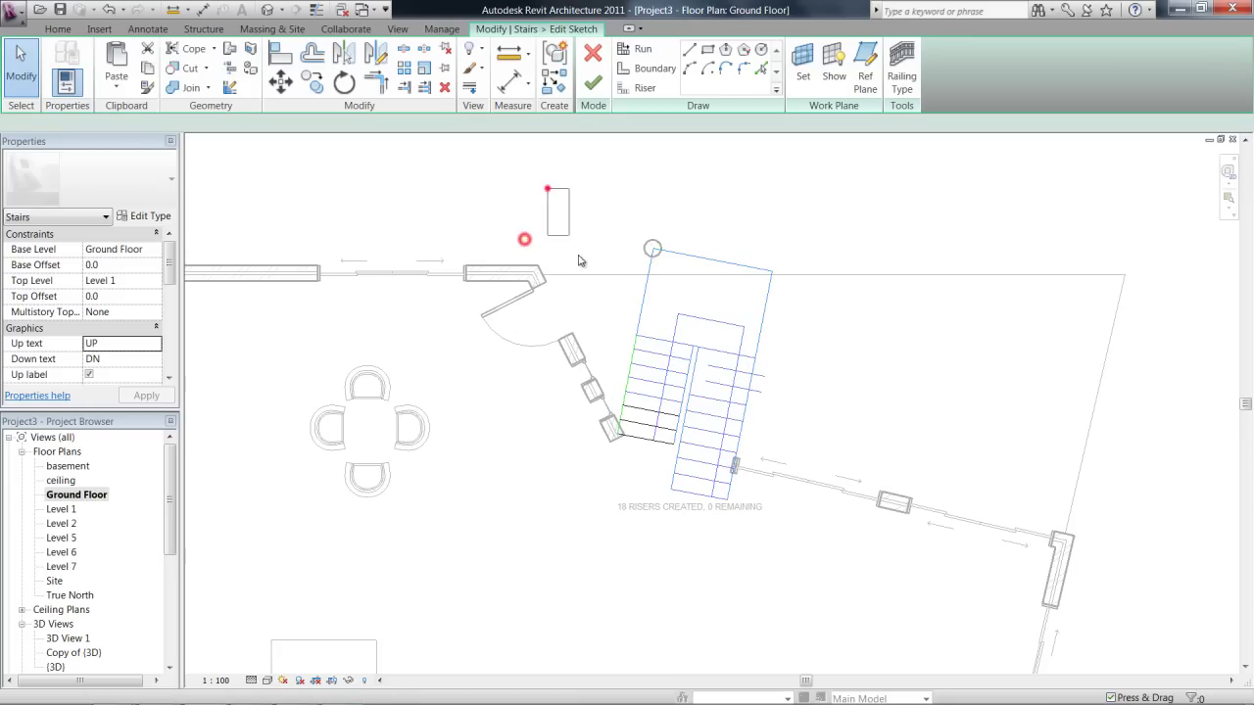
{"action": "left_click_drag", "start_coordinate": [578, 260], "coordinate": [1083, 667]}
{"action": "scroll", "coordinate": [754, 499], "scroll_direction": "up", "scroll_amount": 3}
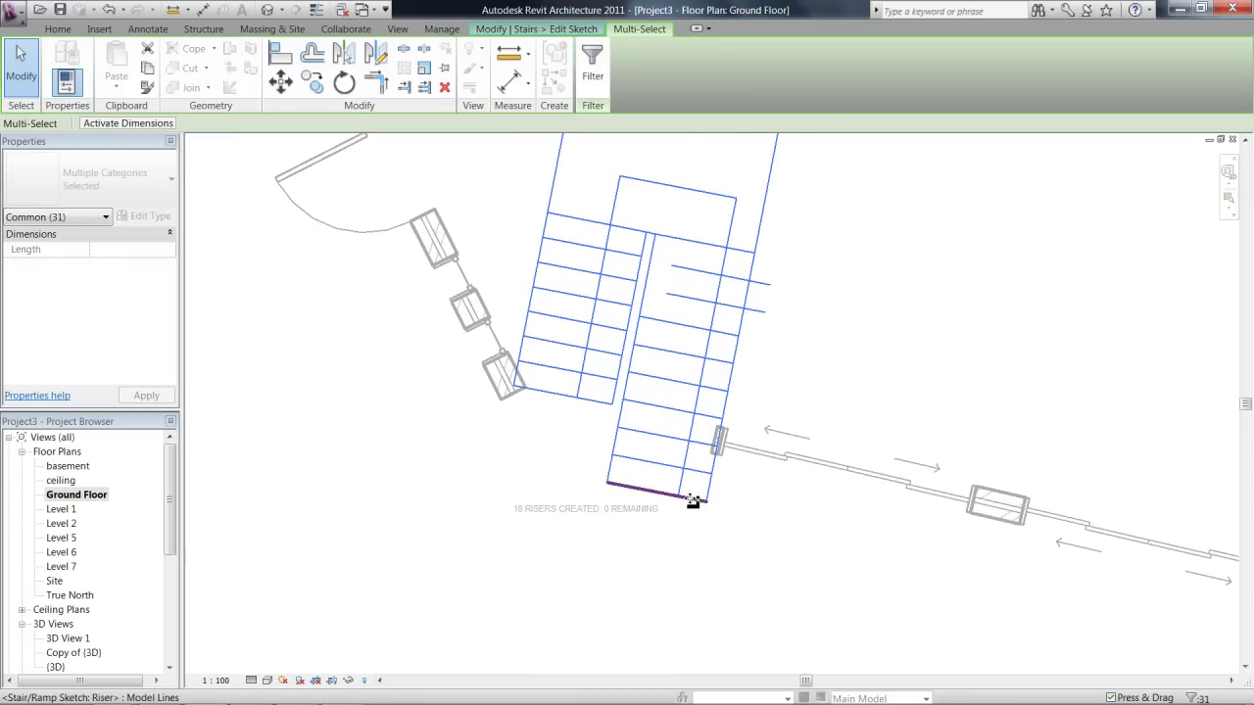
{"action": "left_click_drag", "start_coordinate": [693, 500], "coordinate": [703, 451]}
{"action": "left_click", "coordinate": [864, 342]}
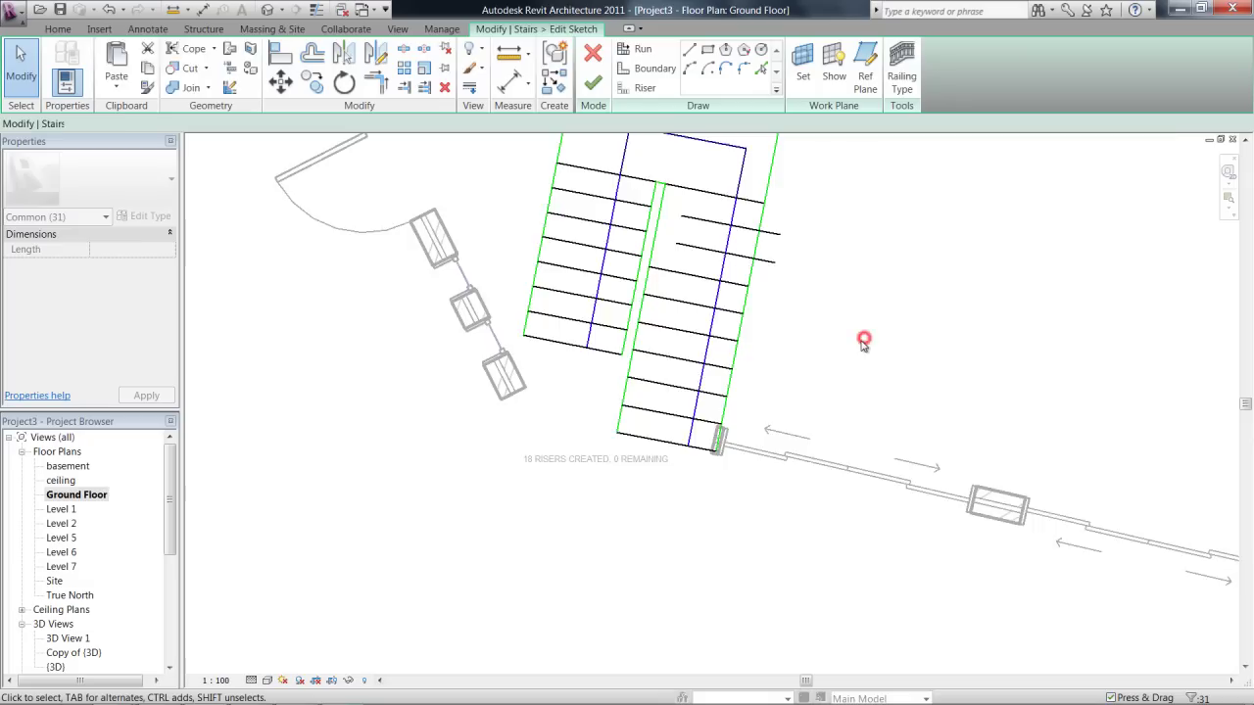
{"action": "scroll", "coordinate": [863, 342], "scroll_direction": "down", "scroll_amount": 3}
{"action": "left_click", "coordinate": [592, 84]}
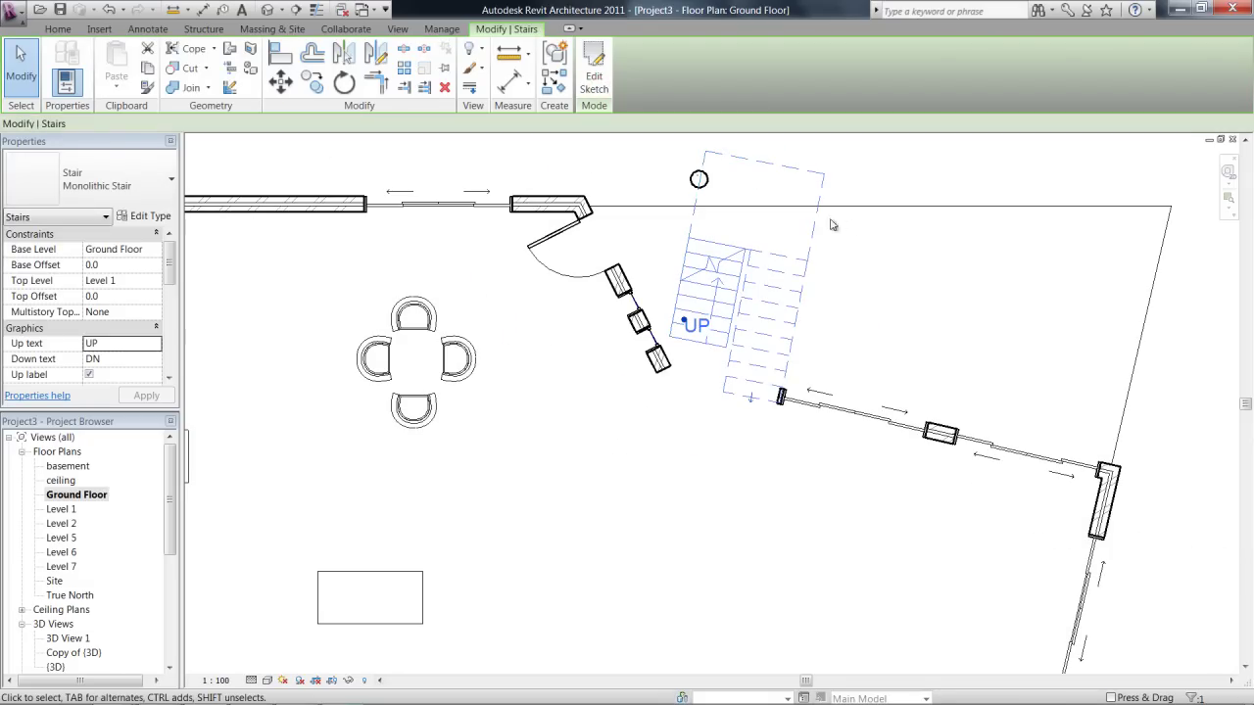
{"action": "left_click", "coordinate": [872, 328]}
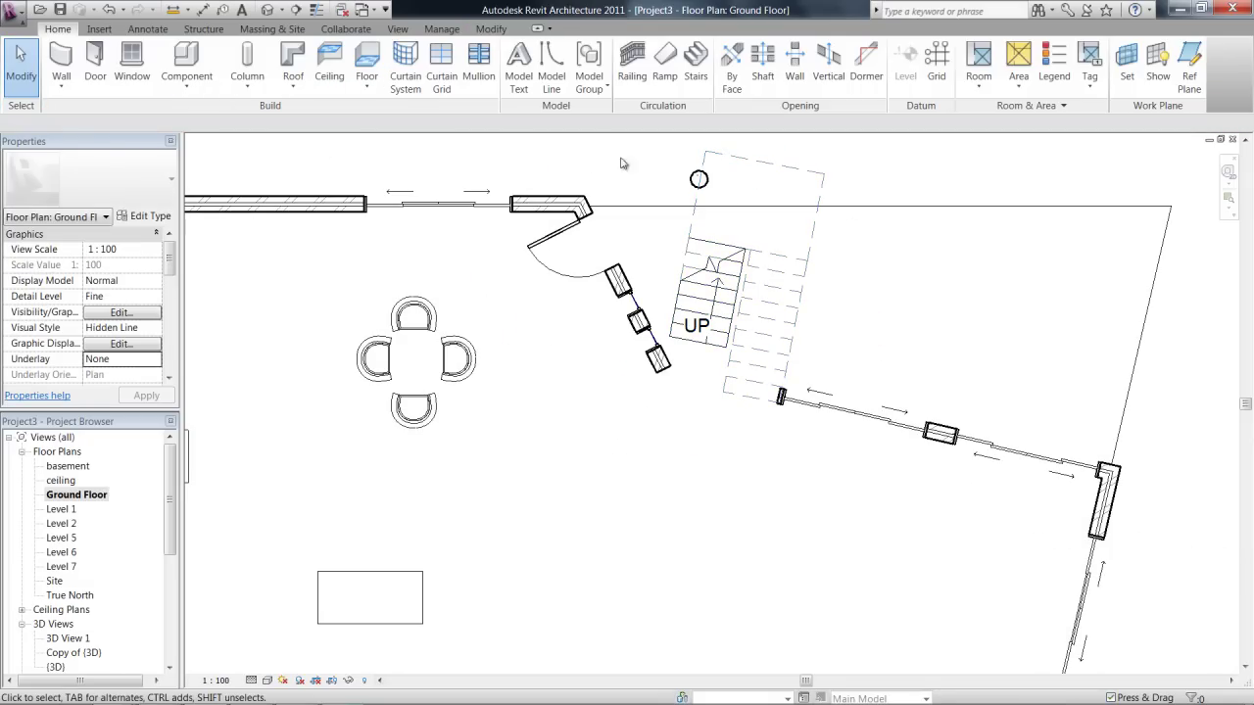
Edit the stair sketch again, move the landing's top edge down, and finish
{"action": "left_click", "coordinate": [699, 173]}
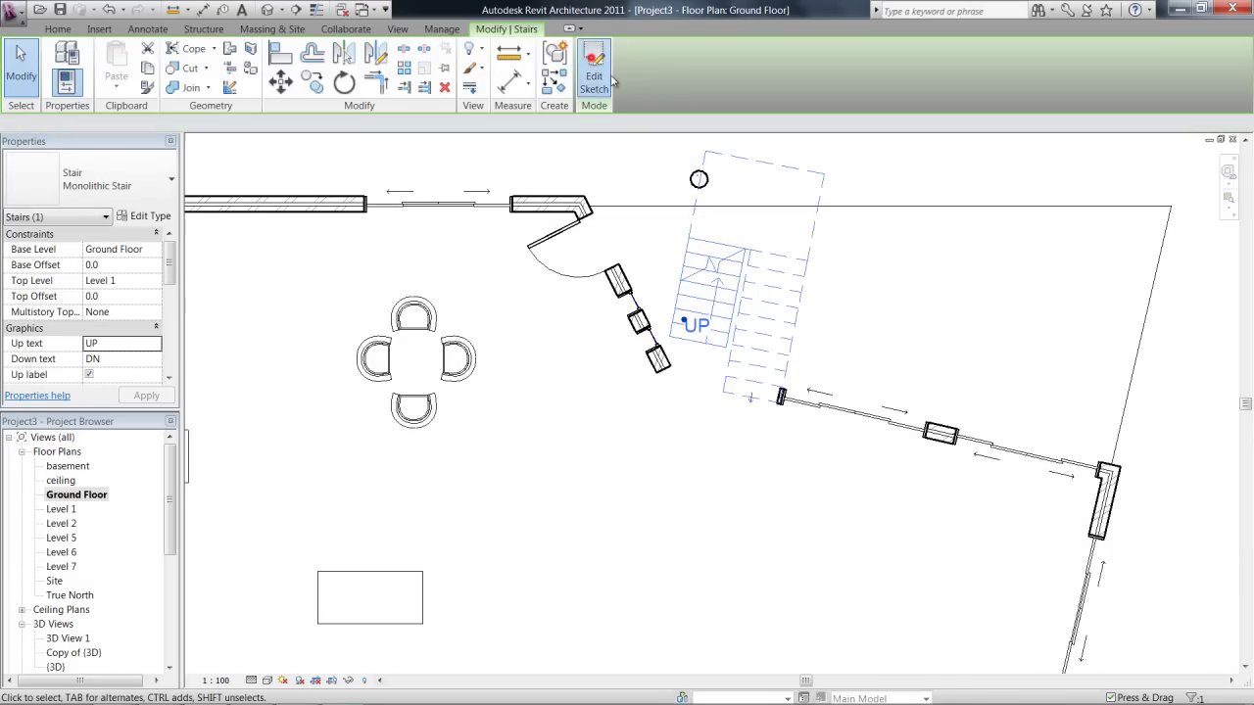
{"action": "left_click", "coordinate": [594, 71]}
{"action": "left_click_drag", "start_coordinate": [755, 160], "coordinate": [775, 201]}
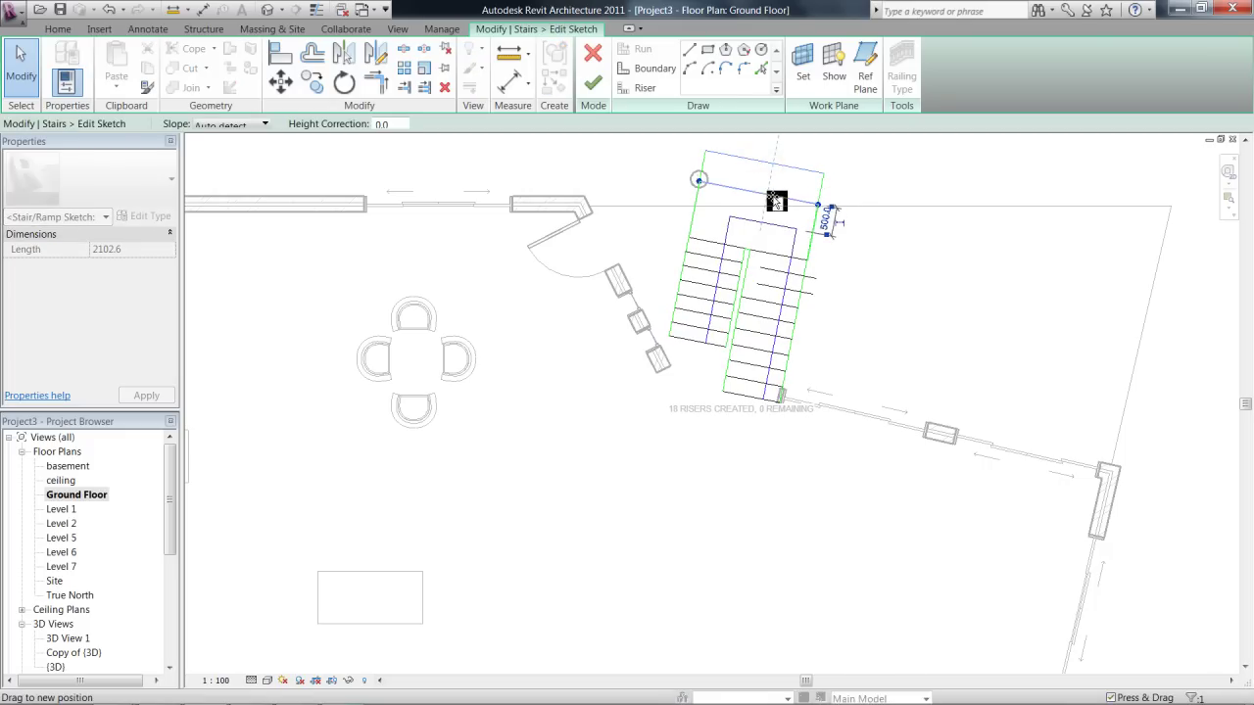
{"action": "left_click", "coordinate": [876, 283]}
{"action": "left_click", "coordinate": [593, 82]}
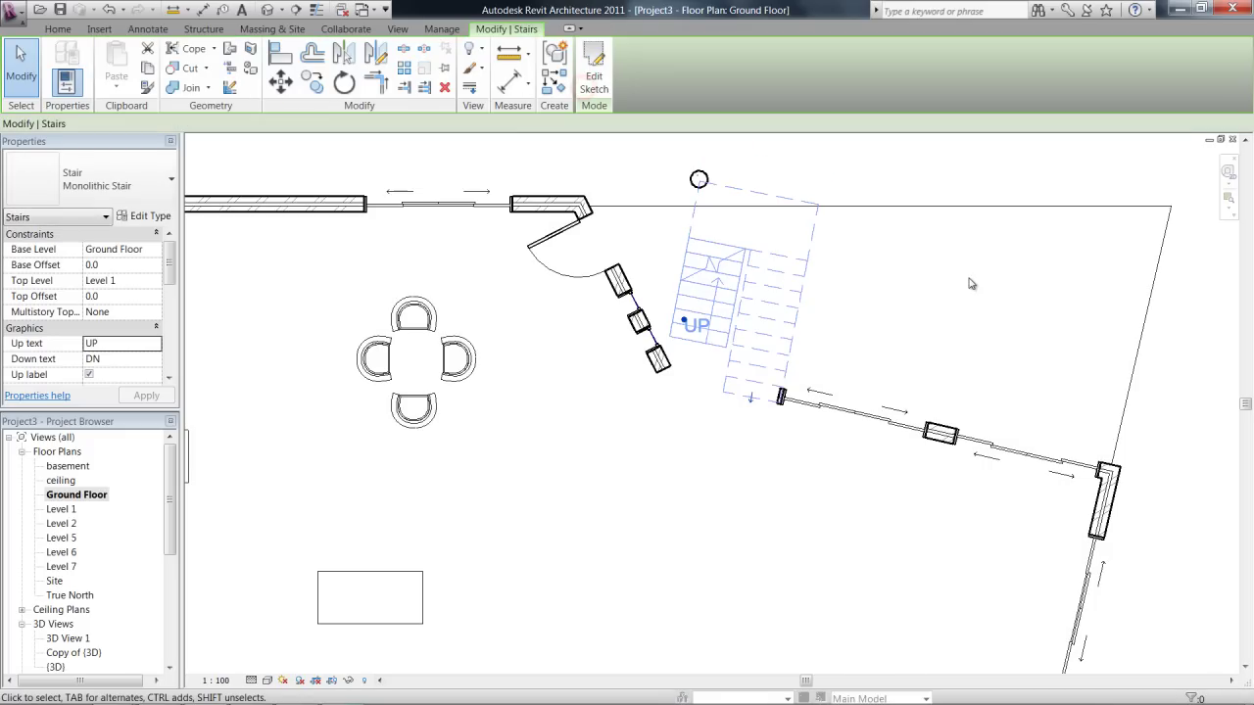
{"action": "left_click", "coordinate": [262, 15]}
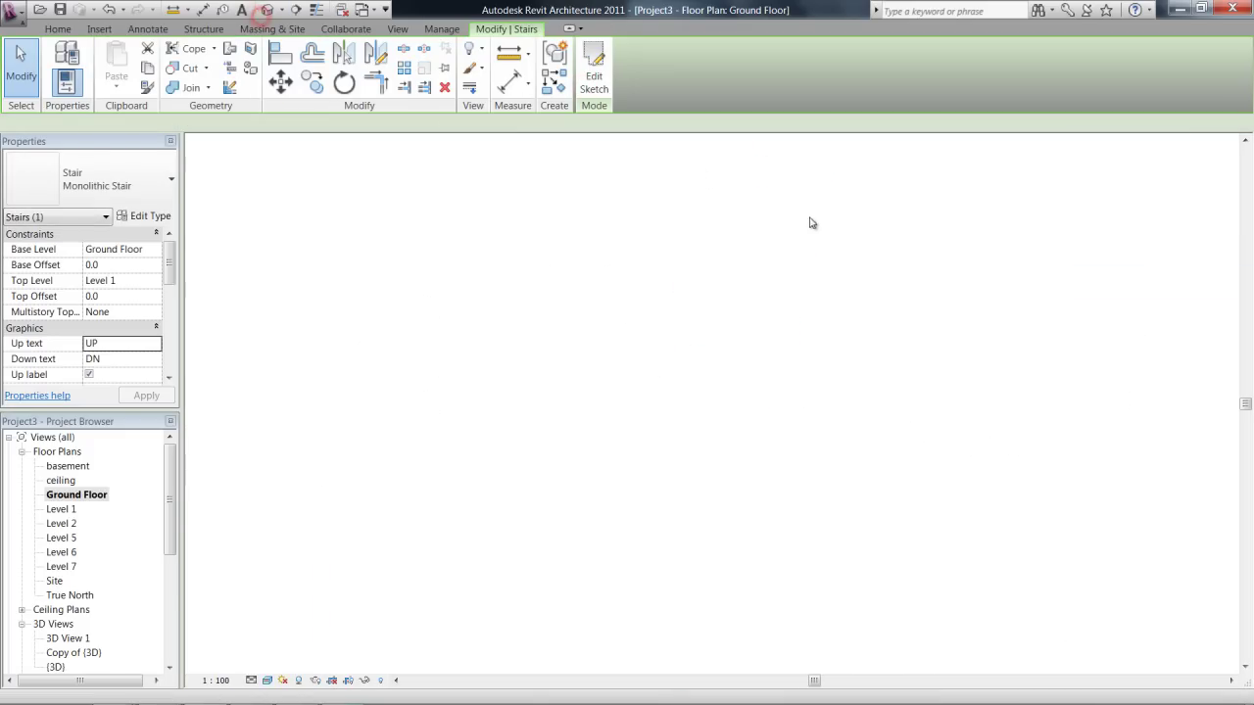
{"action": "middle_click_drag", "start_coordinate": [811, 489], "coordinate": [506, 413], "text": "shift"}
{"action": "left_click", "coordinate": [980, 438]}
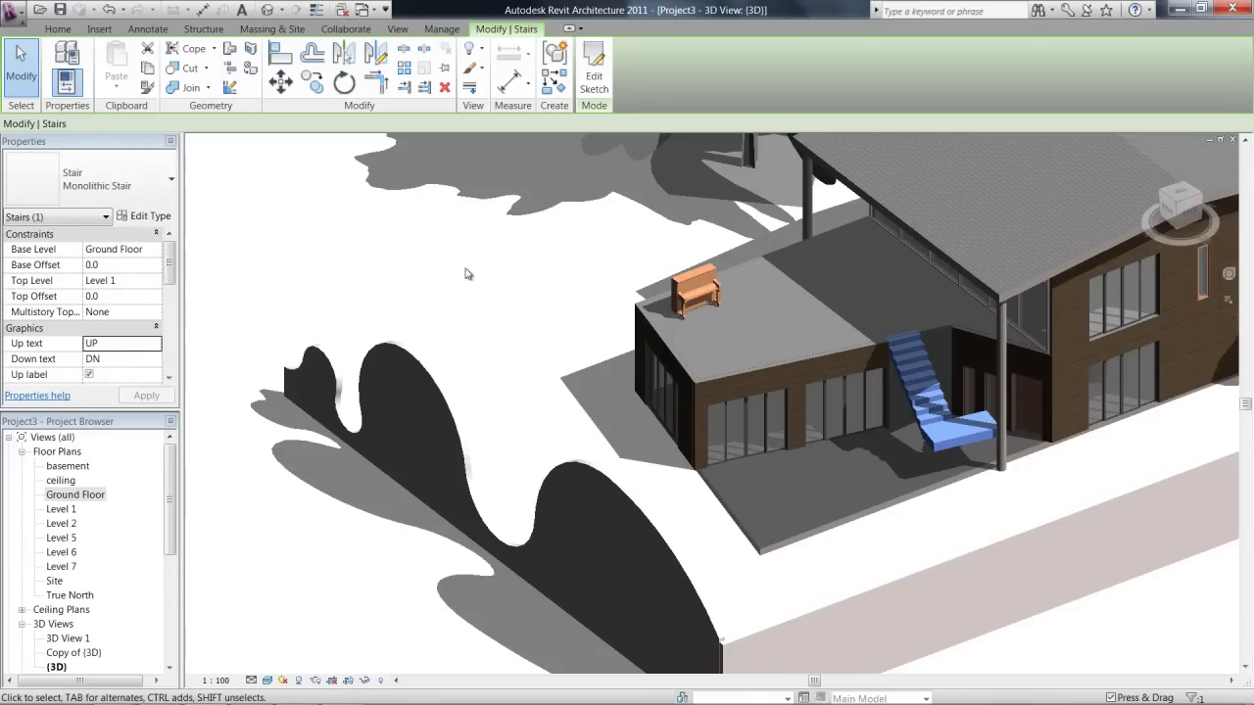
{"action": "double_click", "coordinate": [78, 496]}
Turn off the stair's Up label, Up arrow and Down label in Properties and apply
{"action": "left_click", "coordinate": [719, 454]}
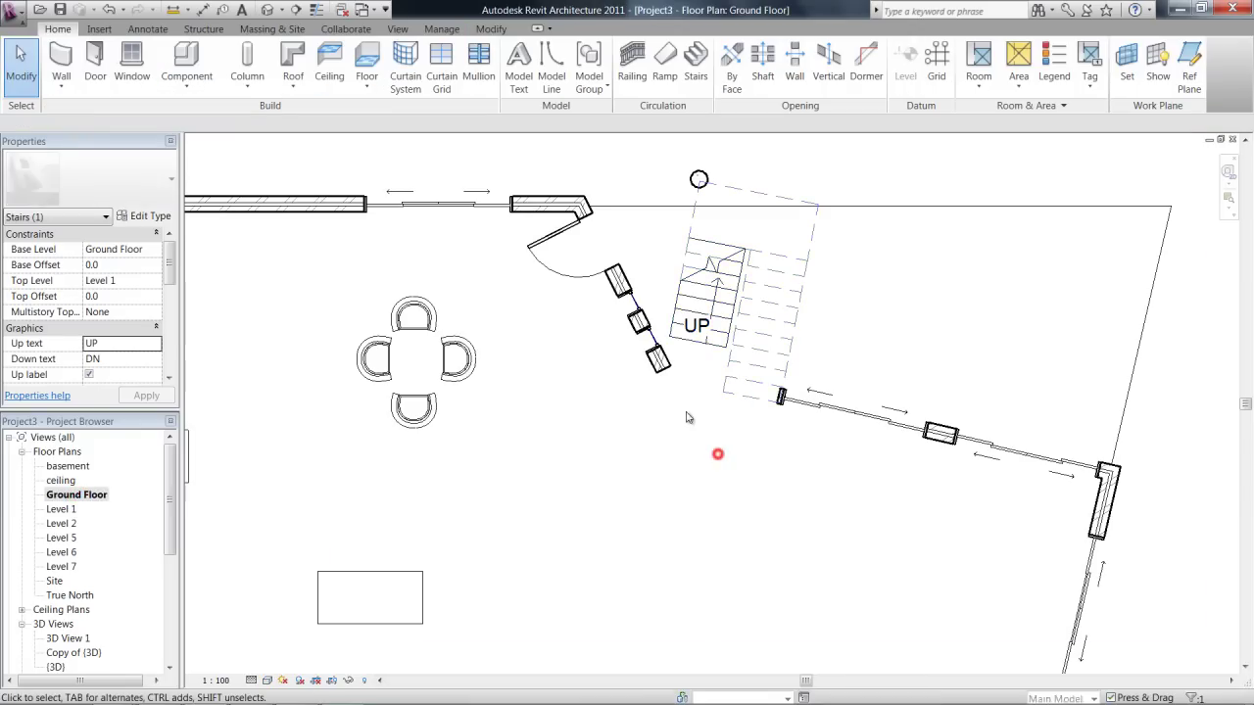
{"action": "middle_click_drag", "start_coordinate": [719, 453], "coordinate": [631, 505]}
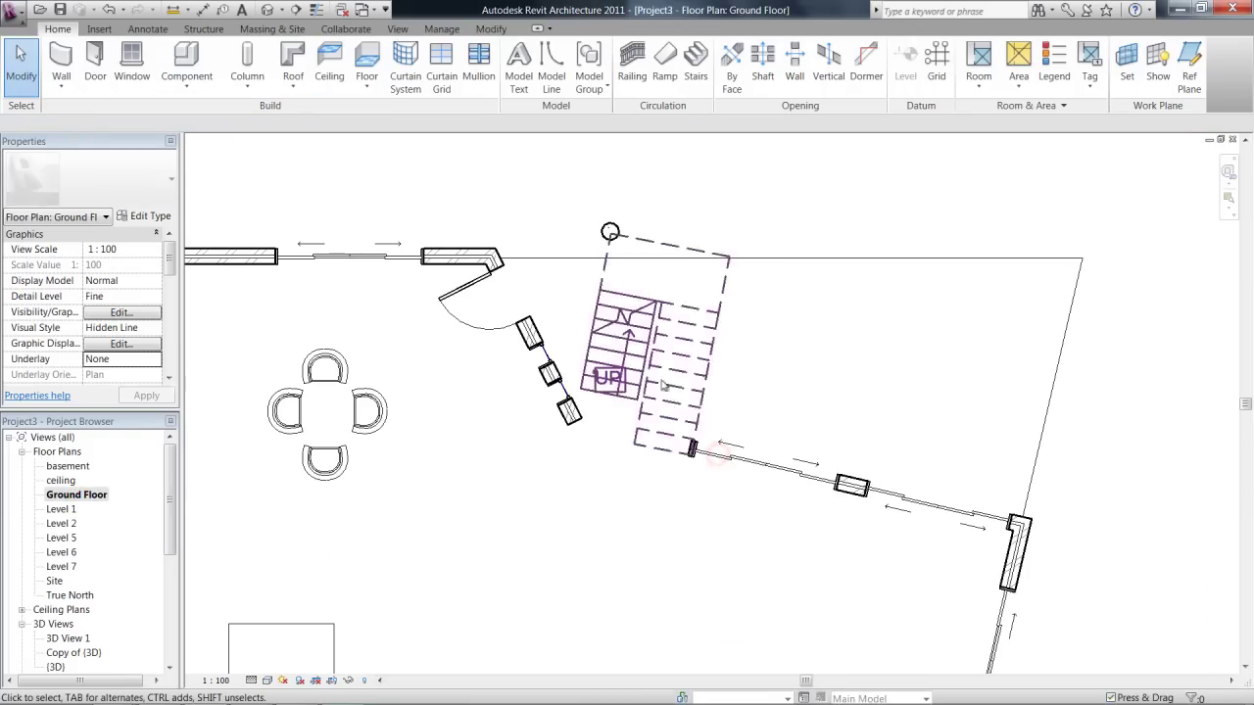
{"action": "left_click", "coordinate": [603, 384]}
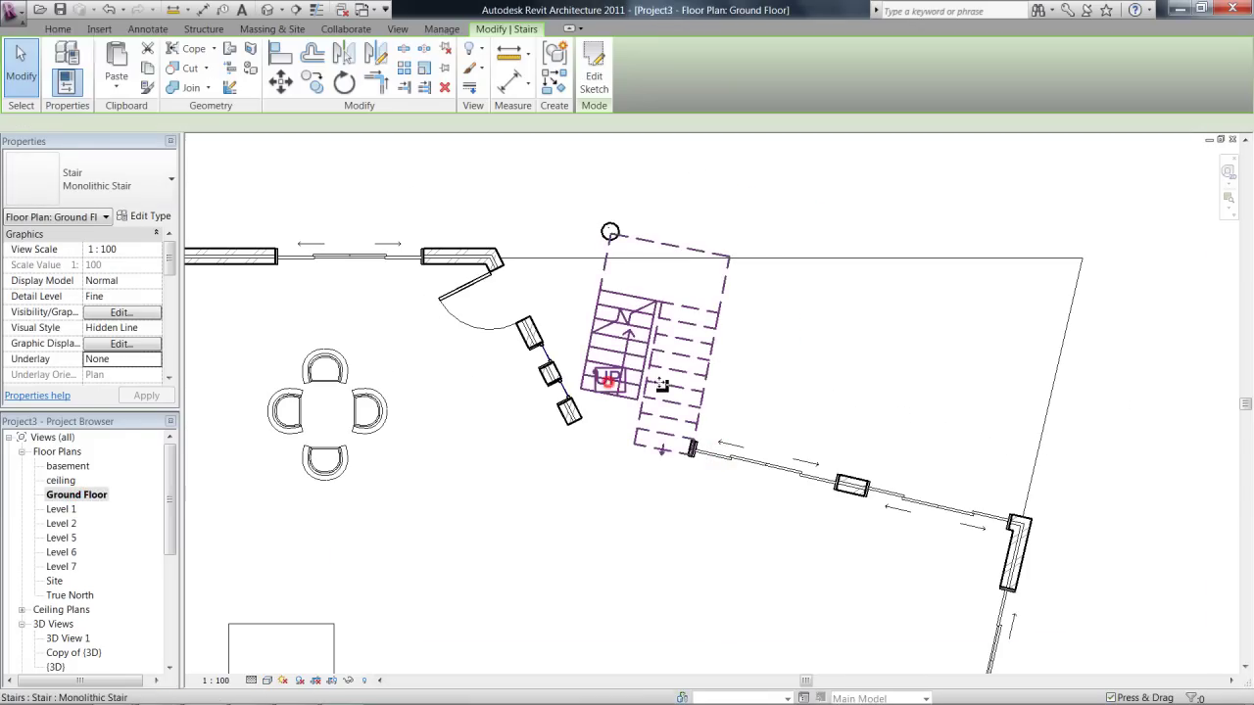
{"action": "left_click", "coordinate": [167, 281]}
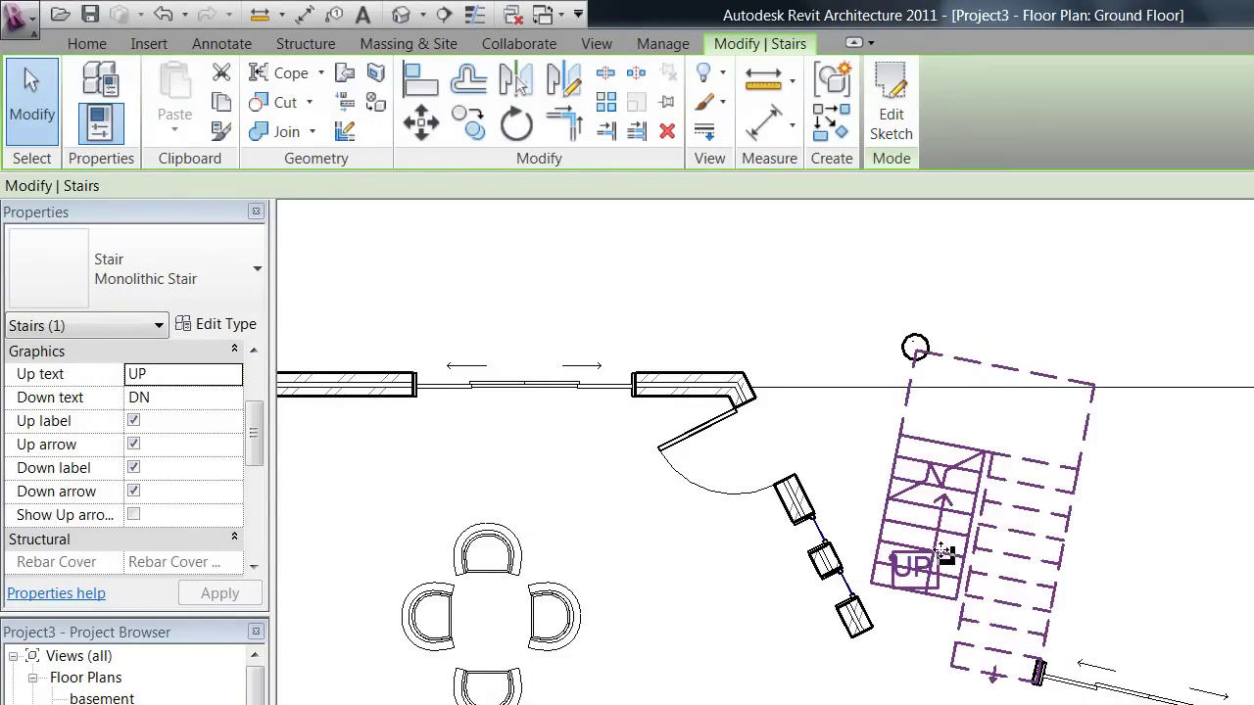
{"action": "left_click", "coordinate": [133, 422]}
{"action": "left_click", "coordinate": [133, 444]}
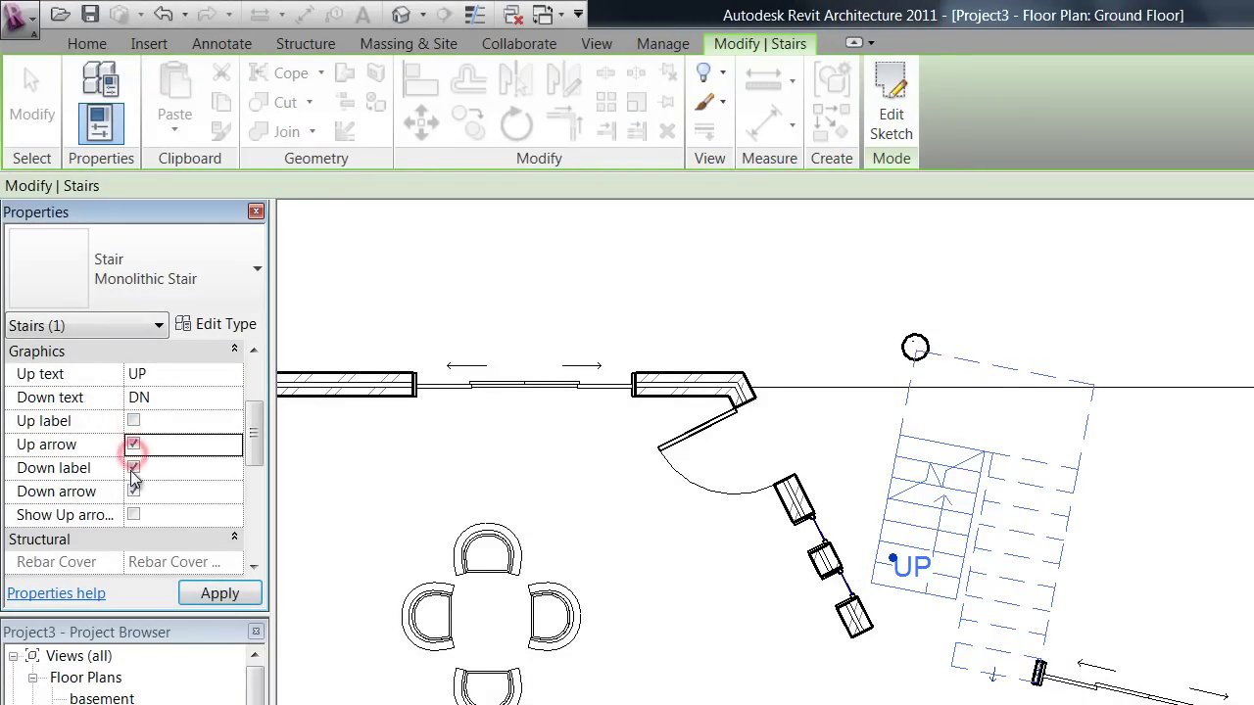
{"action": "left_click", "coordinate": [133, 468]}
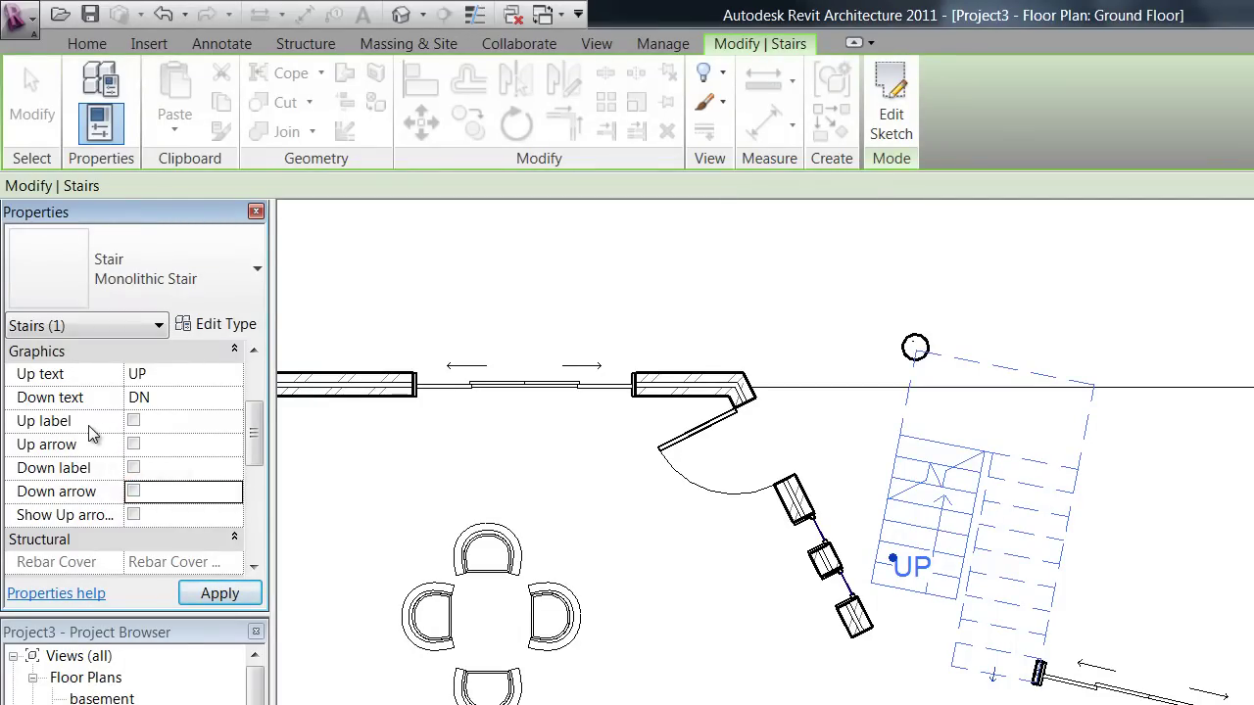
{"action": "left_click", "coordinate": [219, 593]}
{"action": "left_click", "coordinate": [342, 613]}
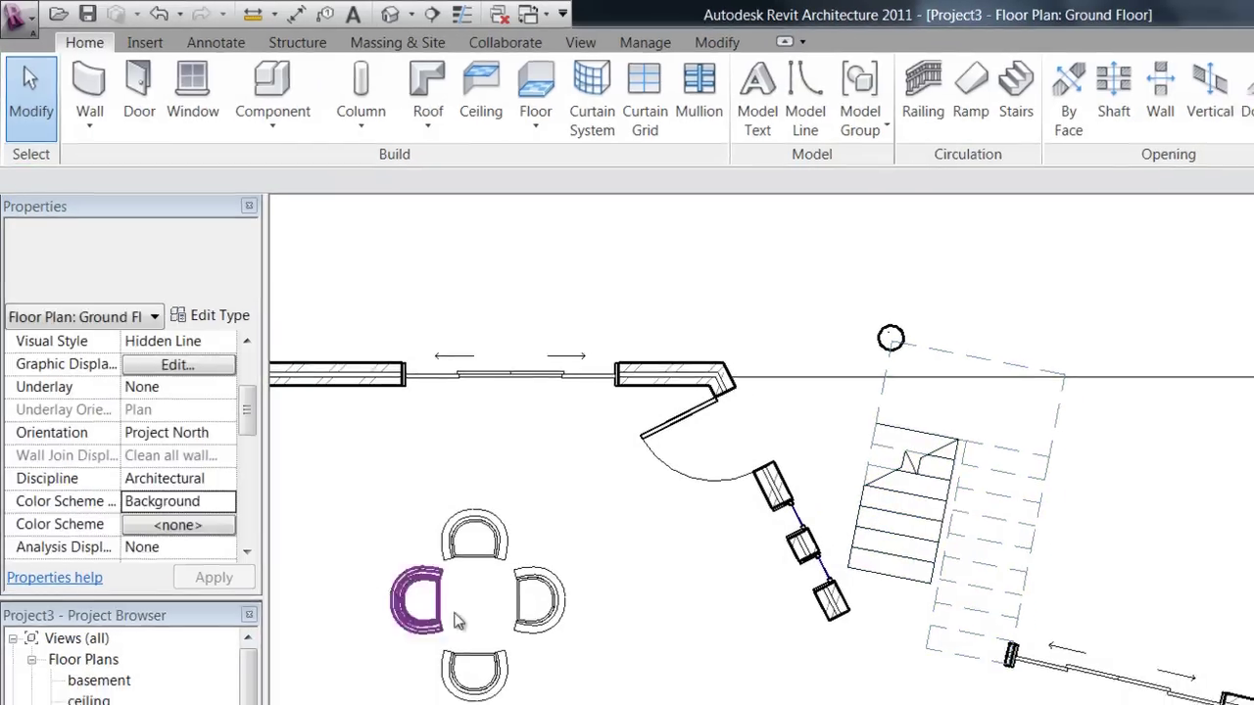
Open the Level 1 plan and pan to the stair shown over the Ground Floor underlay
{"action": "scroll", "coordinate": [544, 648], "scroll_direction": "down", "scroll_amount": 3}
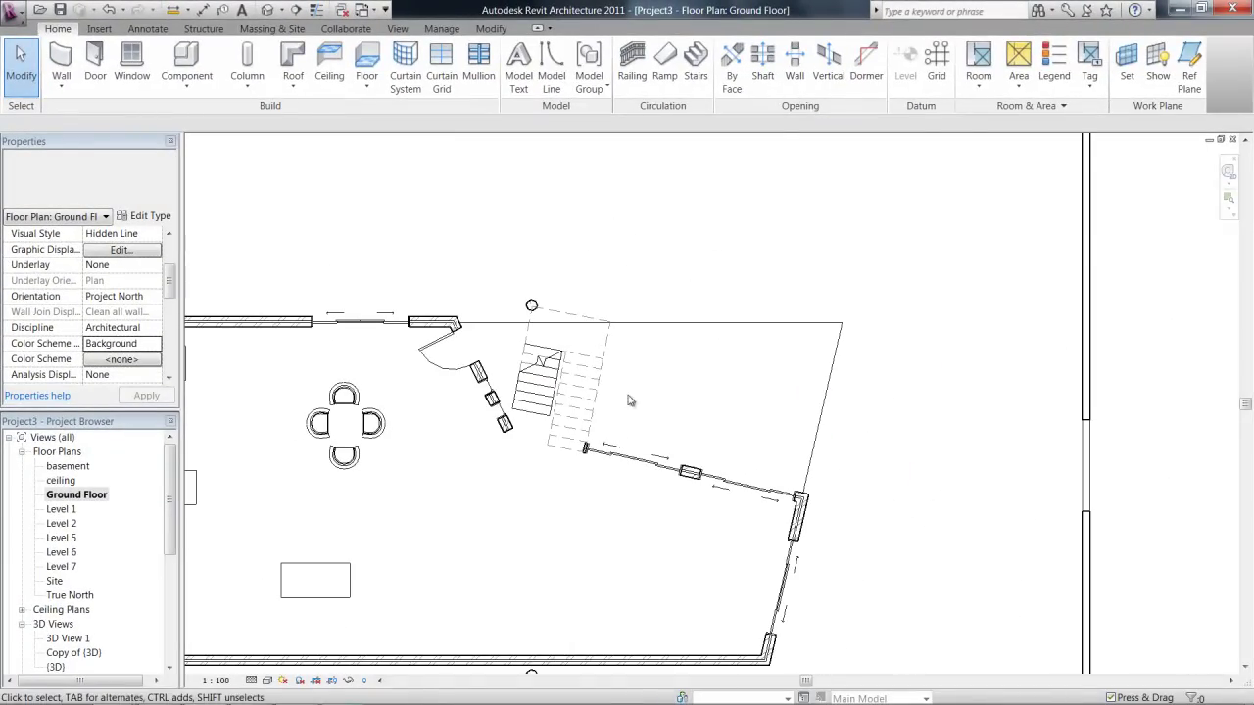
{"action": "scroll", "coordinate": [882, 362], "scroll_direction": "down", "scroll_amount": 4}
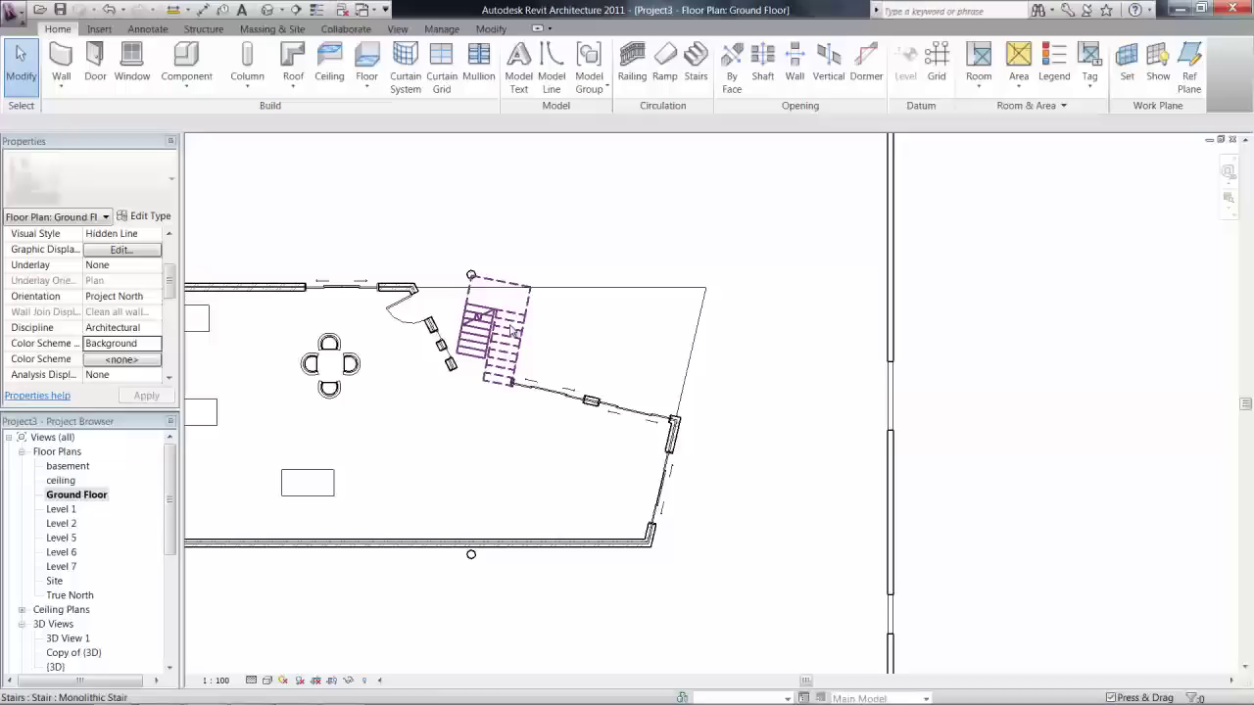
{"action": "double_click", "coordinate": [60, 510]}
{"action": "scroll", "coordinate": [770, 447], "scroll_direction": "up", "scroll_amount": 3}
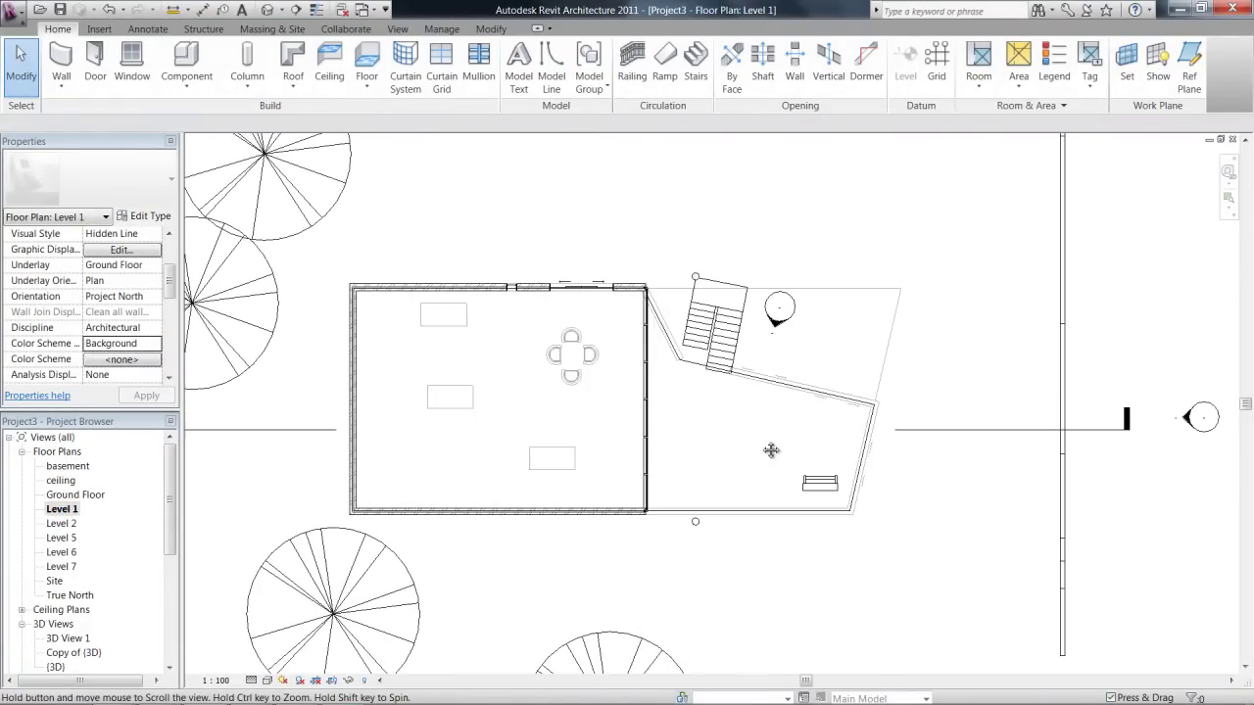
{"action": "middle_click_drag", "start_coordinate": [779, 426], "coordinate": [678, 432]}
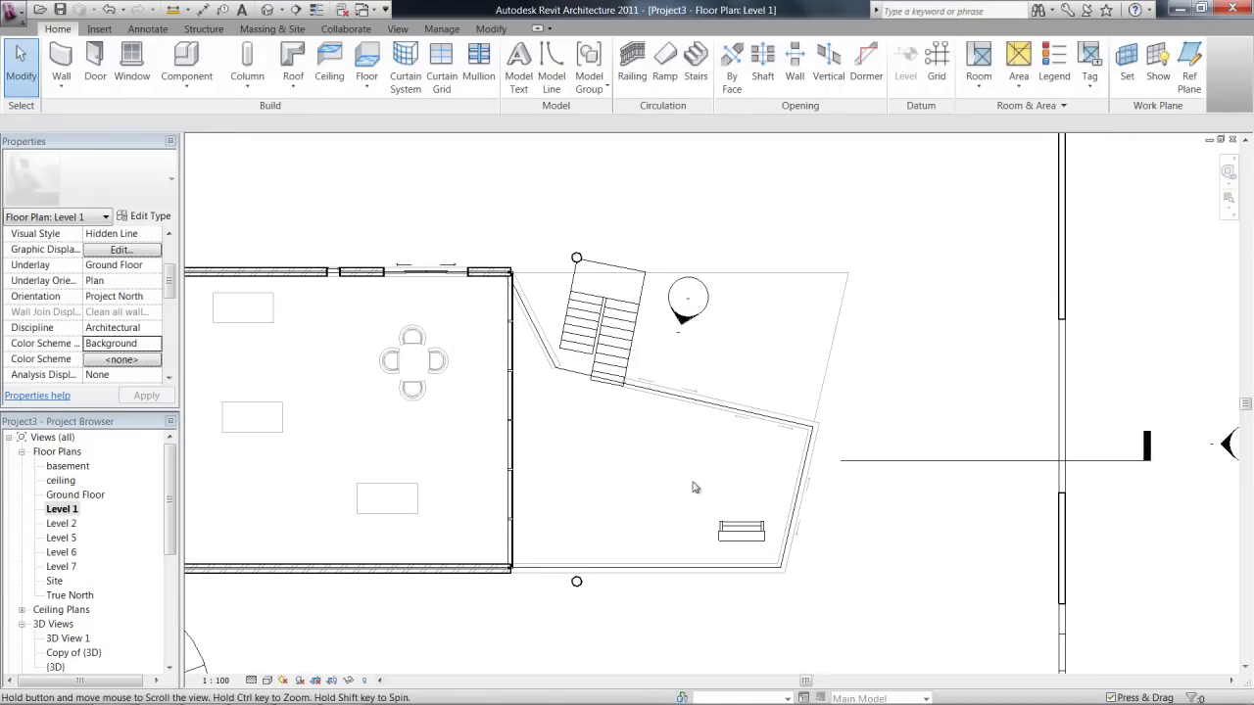